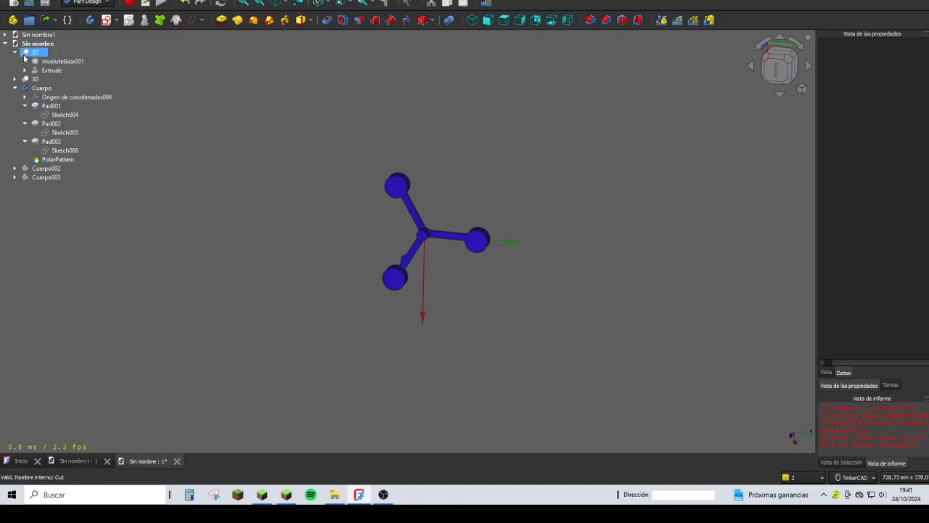
# Step: Show the hidden gears 20 and 30 together with the three-armed body
pyautogui.press('space')
pyautogui.click(183, 163)
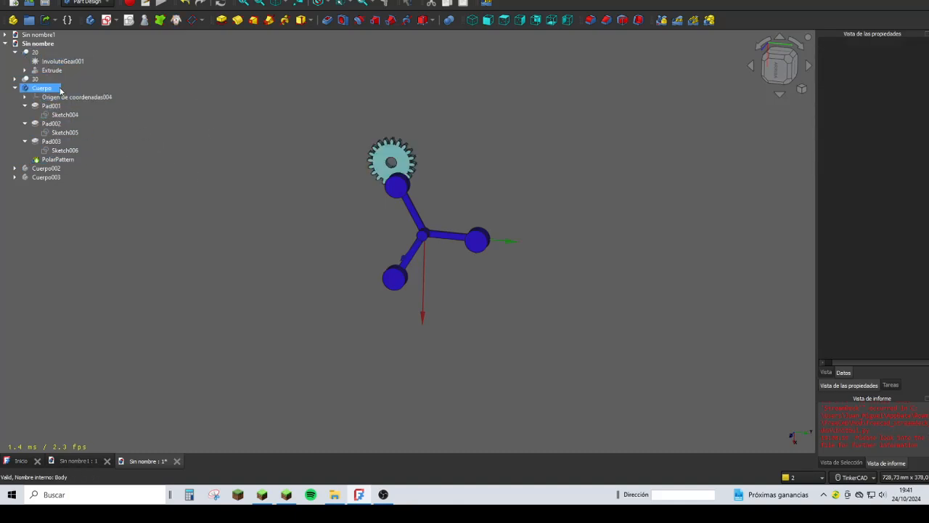
pyautogui.click(34, 78)
pyautogui.press('space')
pyautogui.click(227, 107)
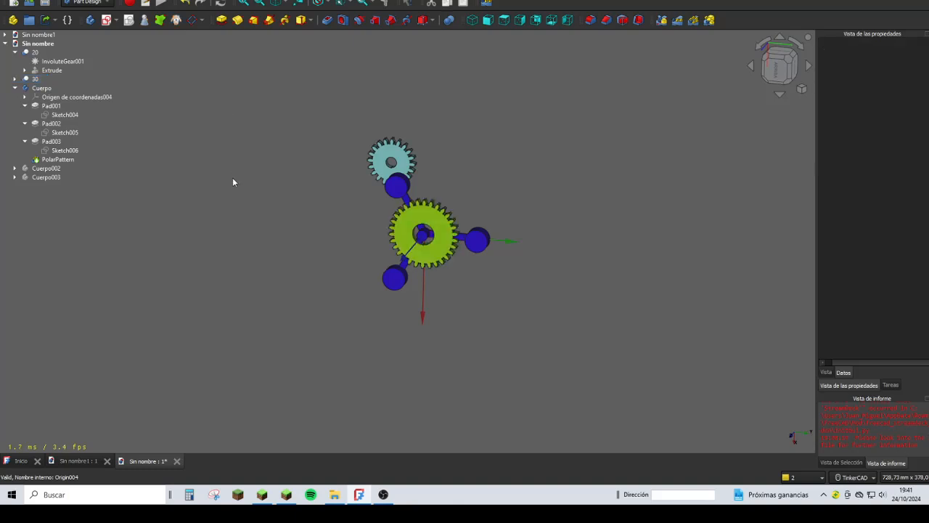
# Step: Hide the three-armed Cuerpo body and both gears, 20 and 30, so the model view is empty
pyautogui.click(44, 89)
pyautogui.press('space')
pyautogui.click(38, 79)
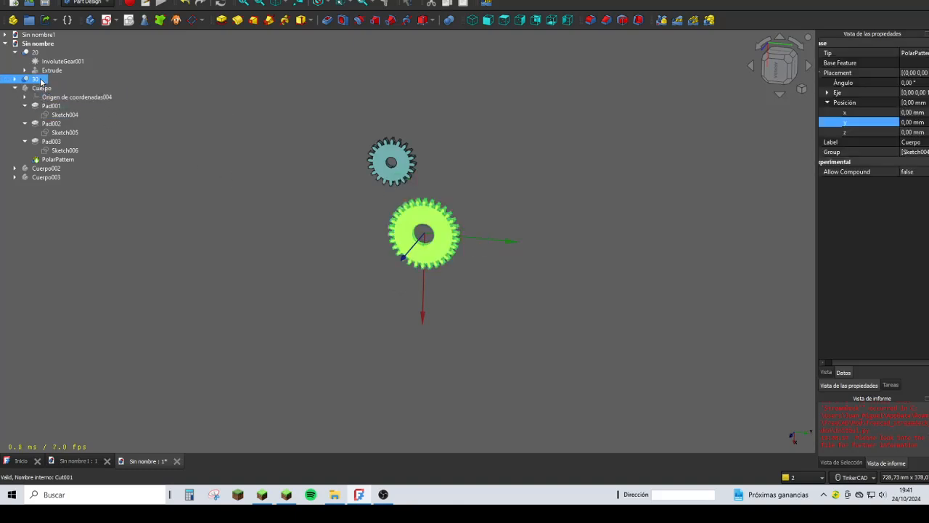
pyautogui.press('space')
pyautogui.press('space')
pyautogui.click(288, 89)
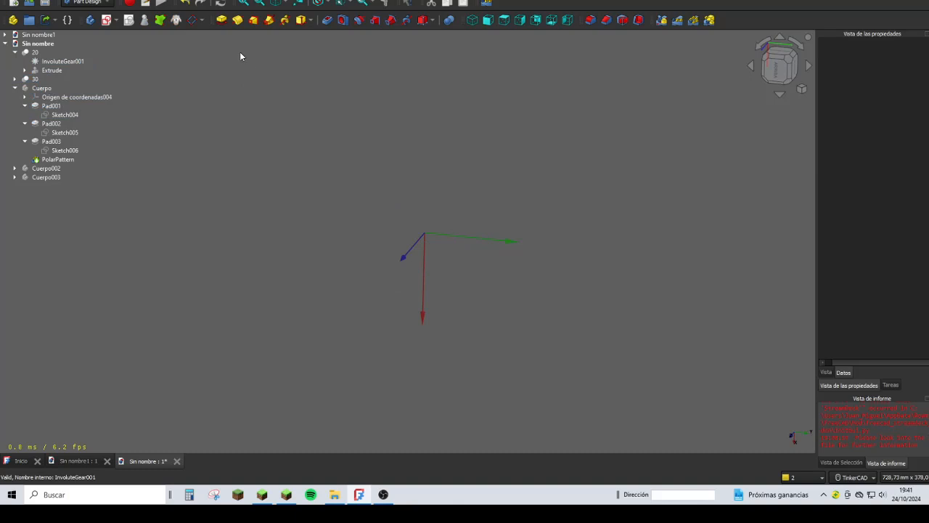
# Step: Switch to the Assembly workbench and create a new assembly in the Sin nombre document
pyautogui.click(87, 2)
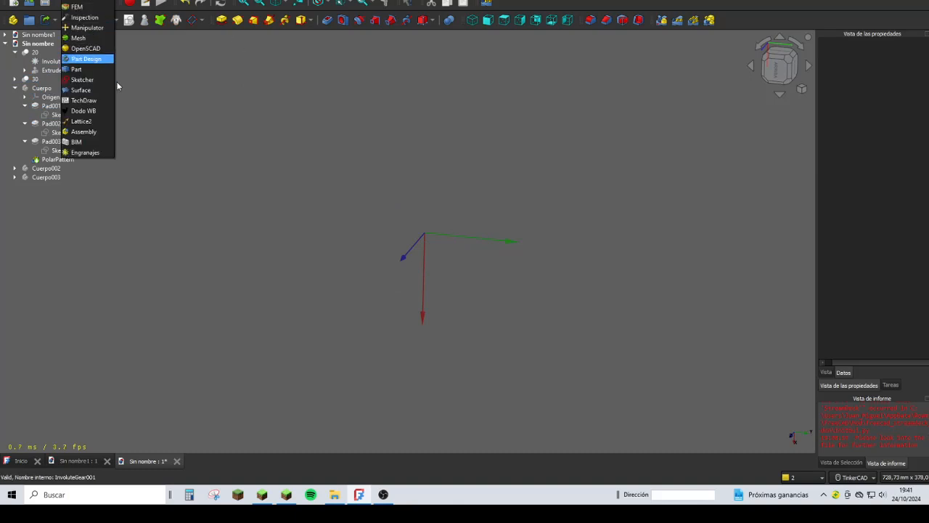
pyautogui.click(92, 134)
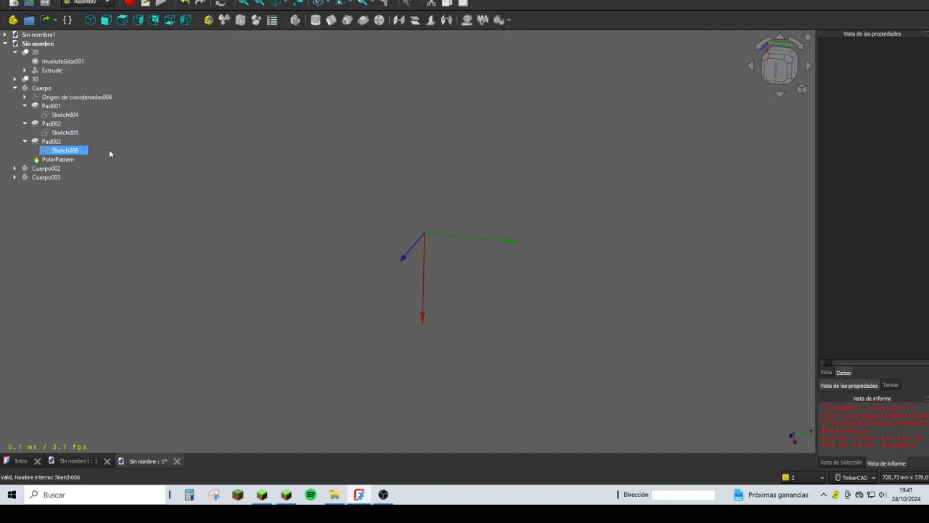
pyautogui.click(209, 20)
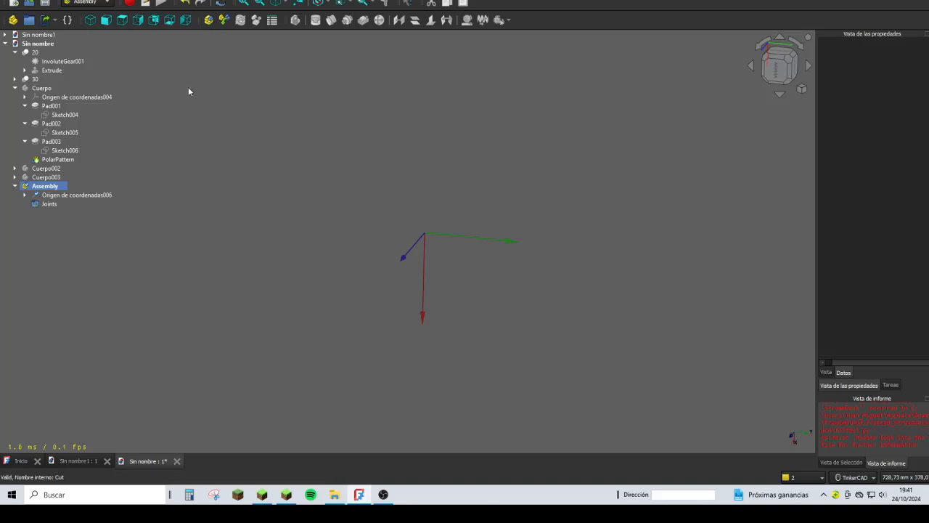
# Step: Insert the three-armed Cuerpo body from Sin nombre.FCStd into the assembly as its first component
pyautogui.click(225, 20)
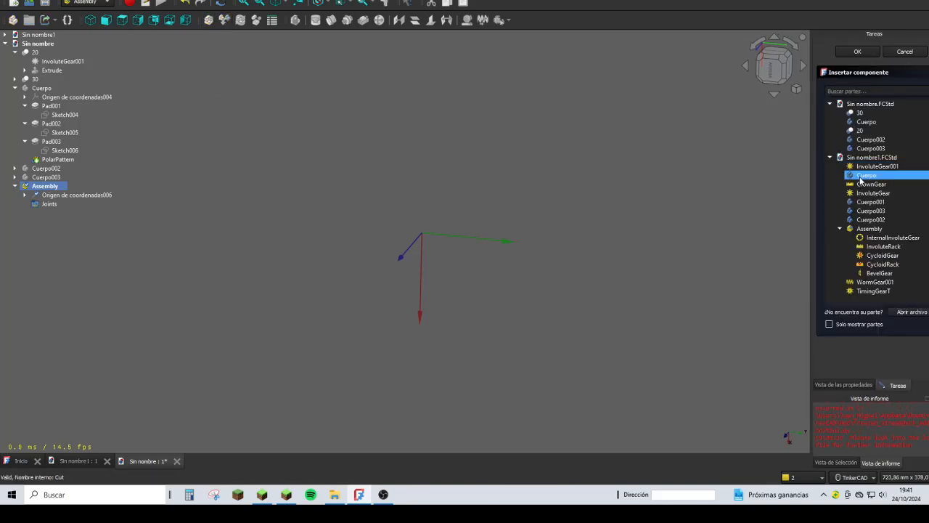
pyautogui.click(864, 123)
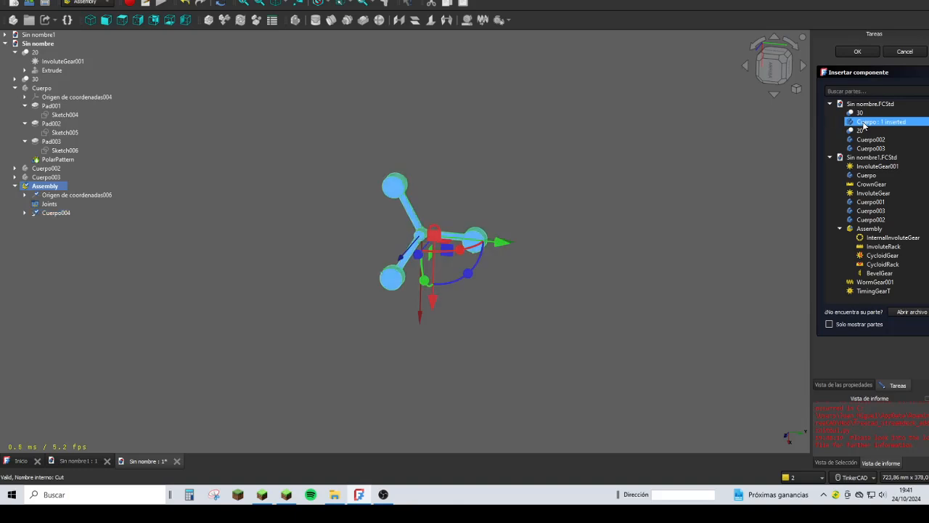
pyautogui.click(857, 52)
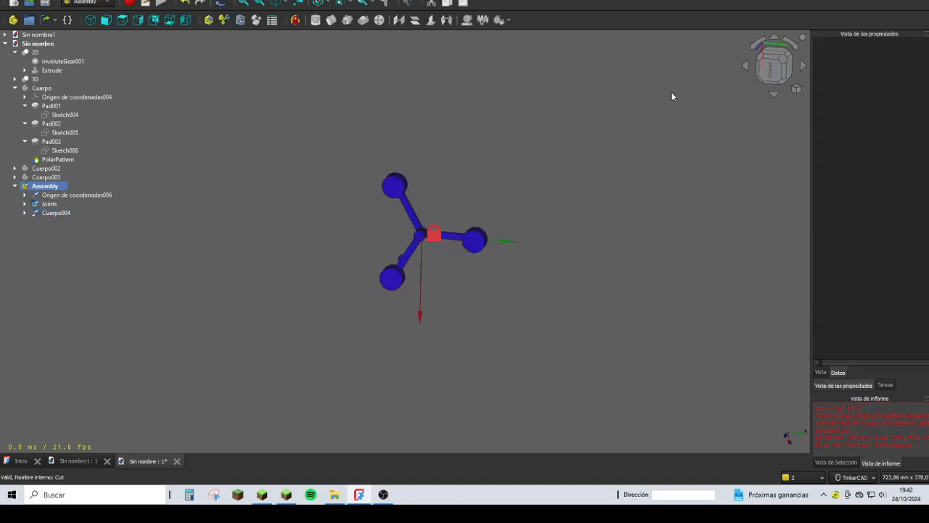
# Step: Insert three copies of gear 30 and one copy of gear 20 from Sin nombre.FCStd into the assembly
pyautogui.click(225, 19)
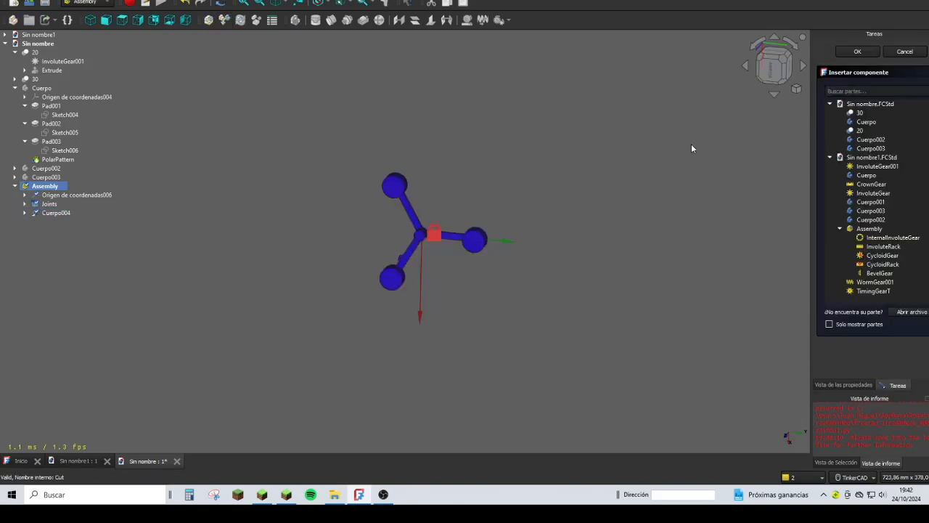
pyautogui.click(857, 114)
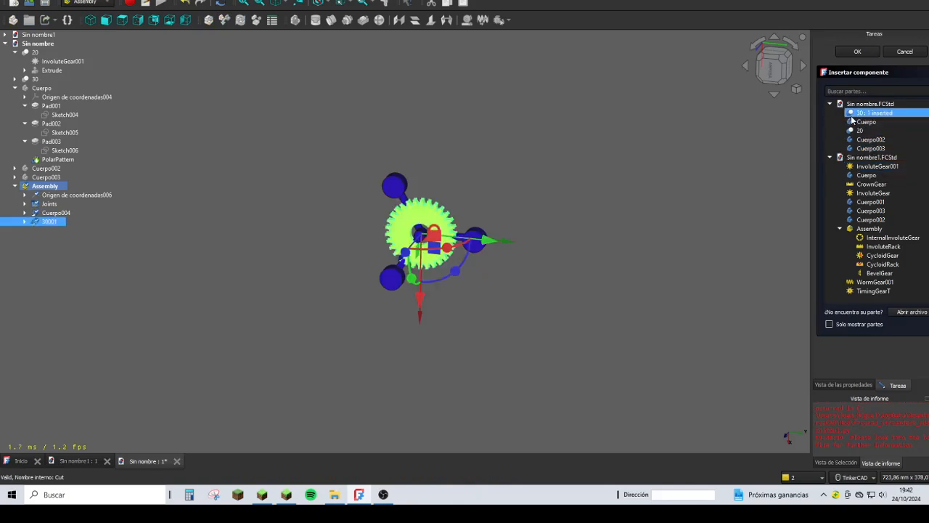
pyautogui.click(858, 114)
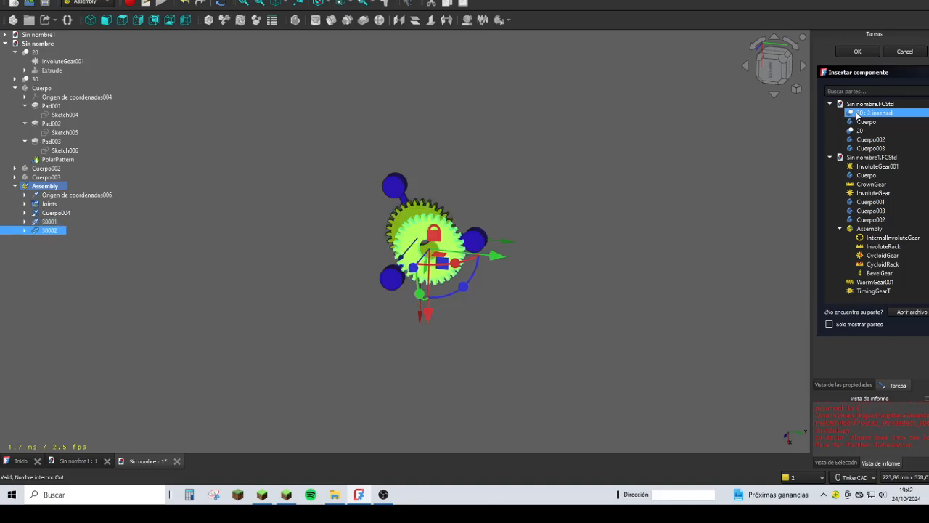
pyautogui.click(857, 114)
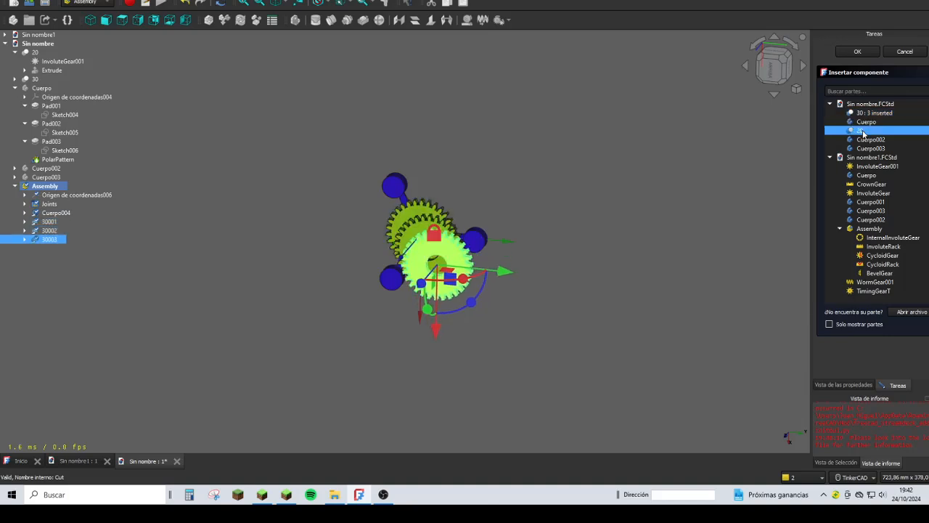
pyautogui.click(863, 132)
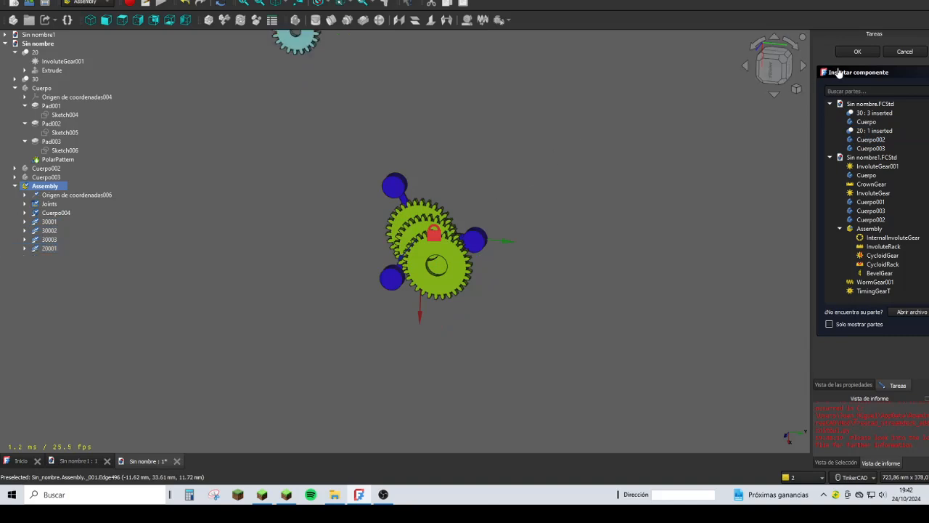
pyautogui.click(857, 51)
# Step: Move the three overlapping copies of gear 30 apart so that each lies clear of the three-armed body
pyautogui.moveTo(469, 214); pyautogui.dragTo(530, 285, button='middle')
pyautogui.scroll(1, 502, 289)
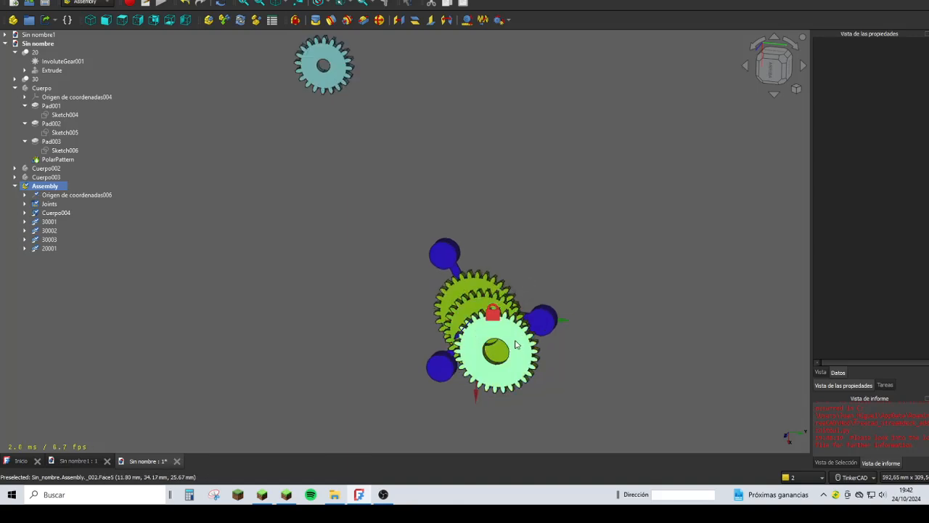
pyautogui.moveTo(516, 346); pyautogui.dragTo(523, 186)
pyautogui.moveTo(506, 327); pyautogui.dragTo(646, 361)
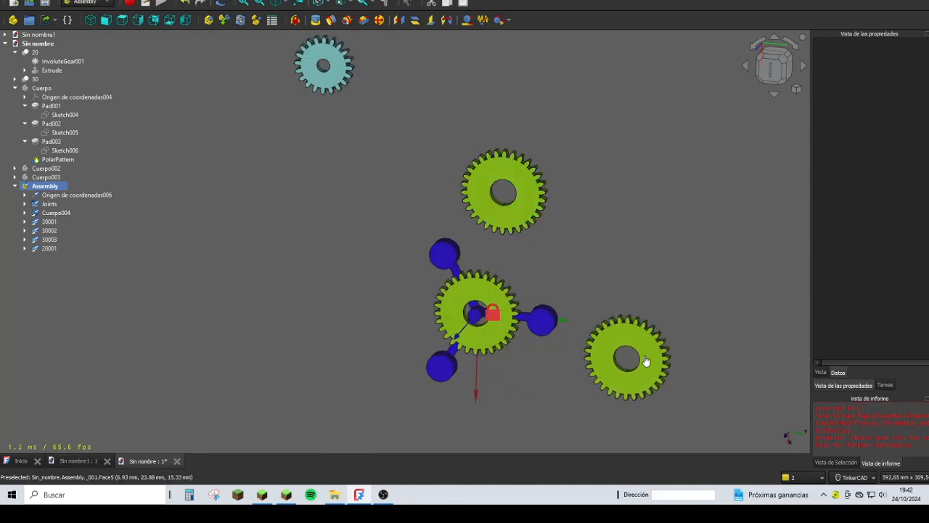
pyautogui.click(457, 297)
pyautogui.click(382, 309)
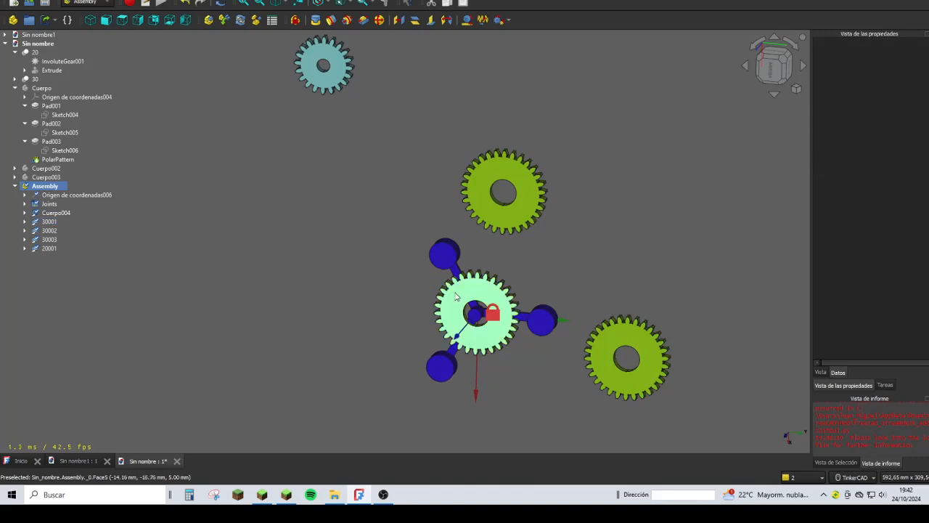
pyautogui.moveTo(456, 296); pyautogui.dragTo(422, 305)
pyautogui.moveTo(479, 290); pyautogui.dragTo(421, 310)
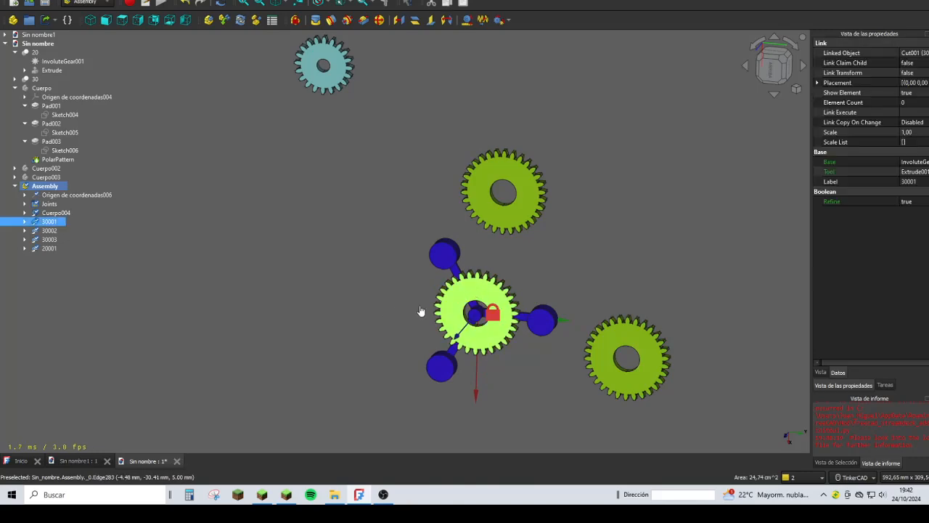
pyautogui.moveTo(485, 340); pyautogui.dragTo(377, 355)
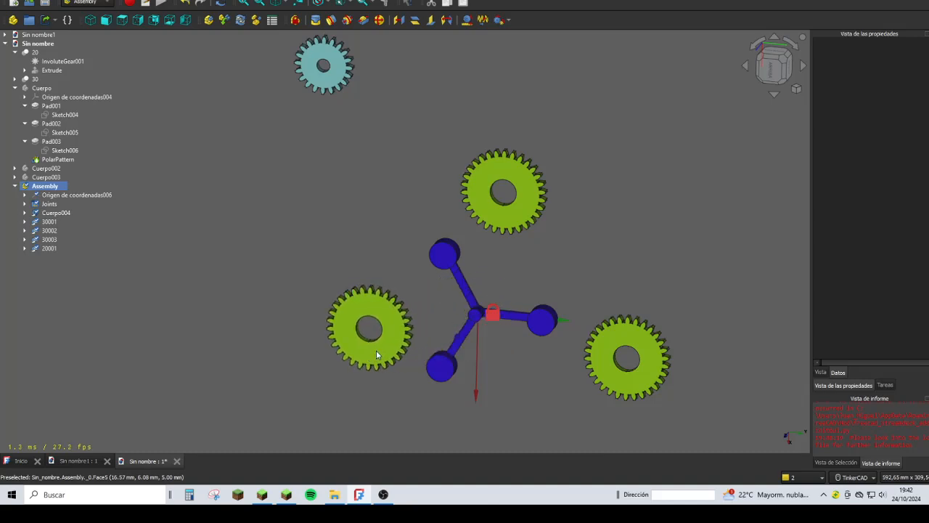
# Step: Add a revolute joint between the bore edge of gear 30001 and the circular edge of the body's lower-left arm end
pyautogui.moveTo(399, 277); pyautogui.dragTo(373, 172, button='middle')
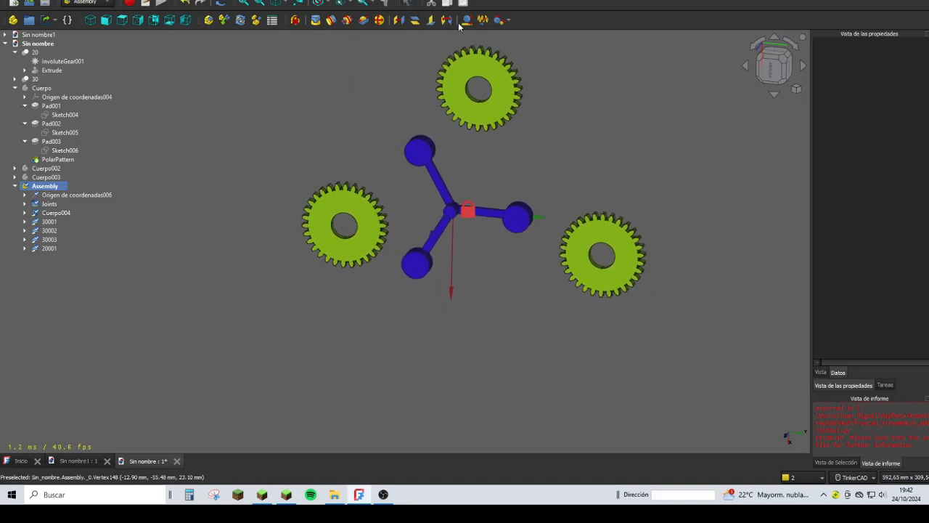
pyautogui.click(498, 21)
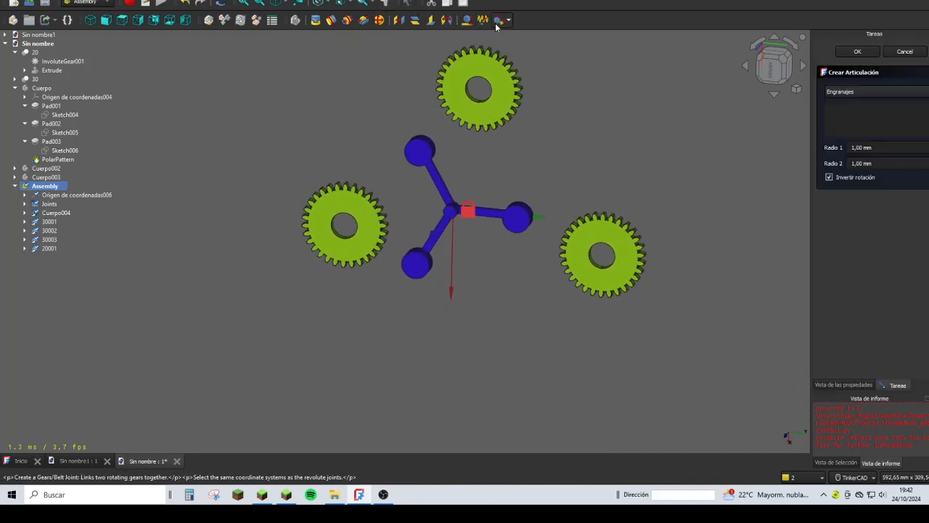
pyautogui.click(907, 52)
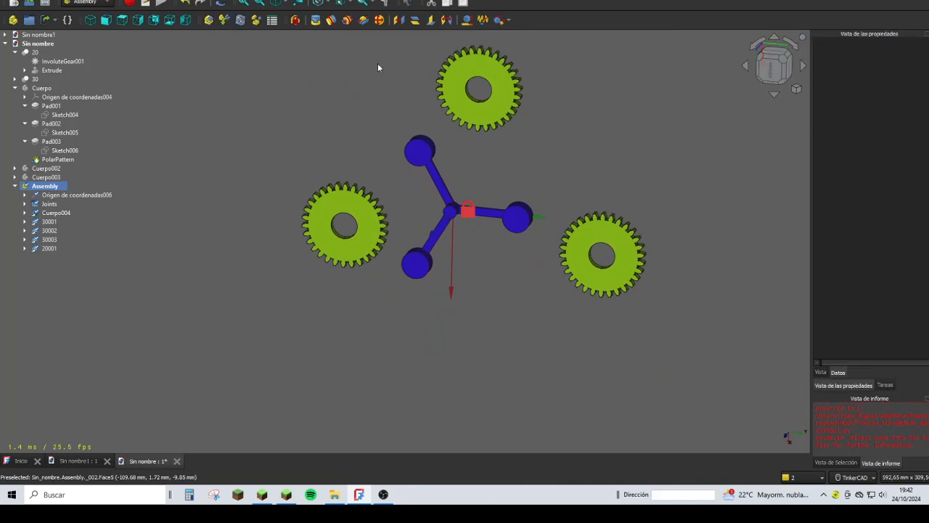
pyautogui.click(331, 21)
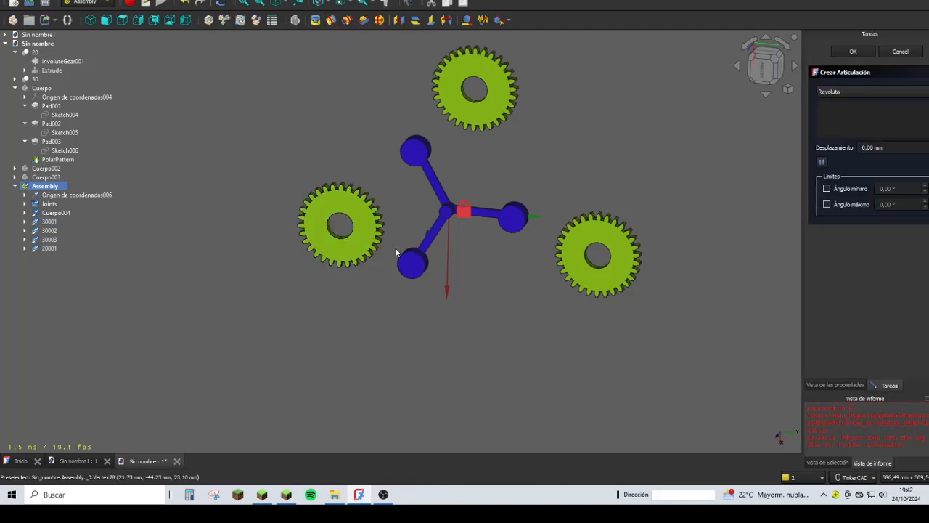
pyautogui.click(339, 218)
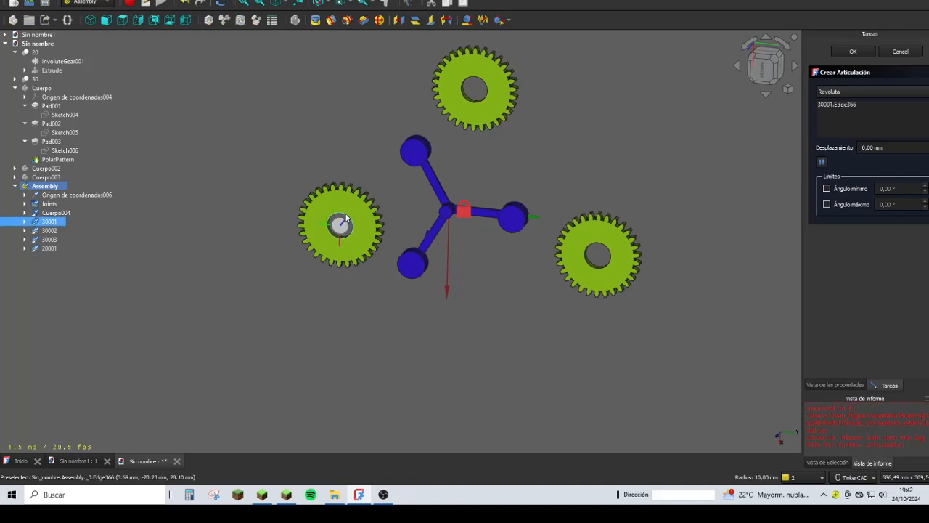
pyautogui.click(406, 255)
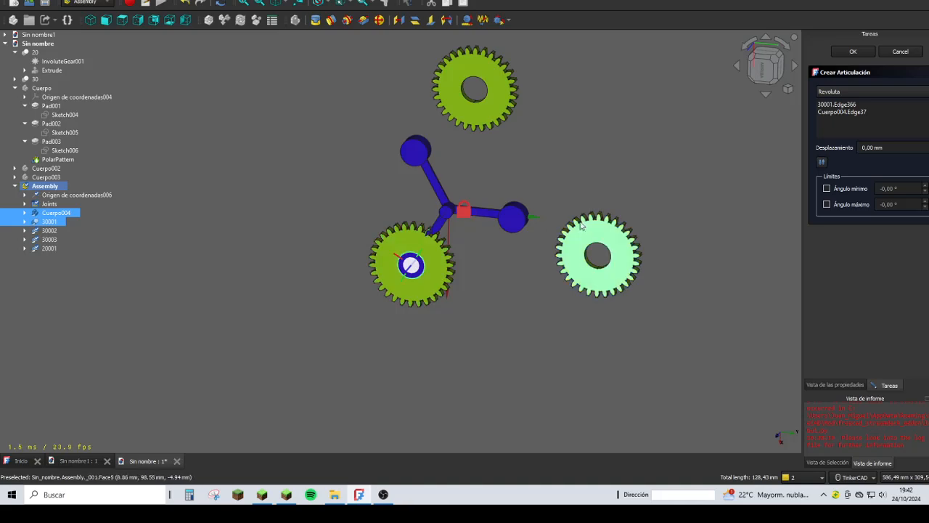
pyautogui.click(854, 52)
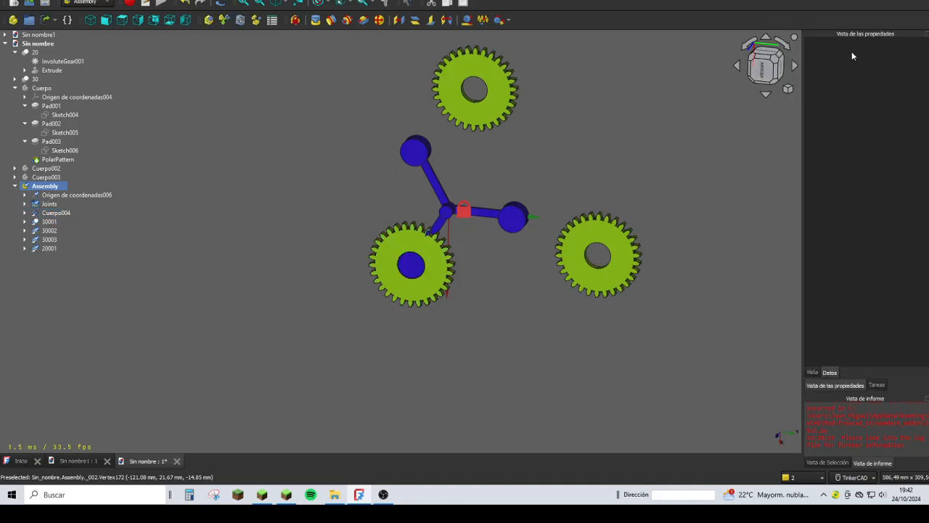
# Step: Add a revolute joint between the bore edge of gear 30002 and the circular end of the arm along the green axis
pyautogui.click(332, 20)
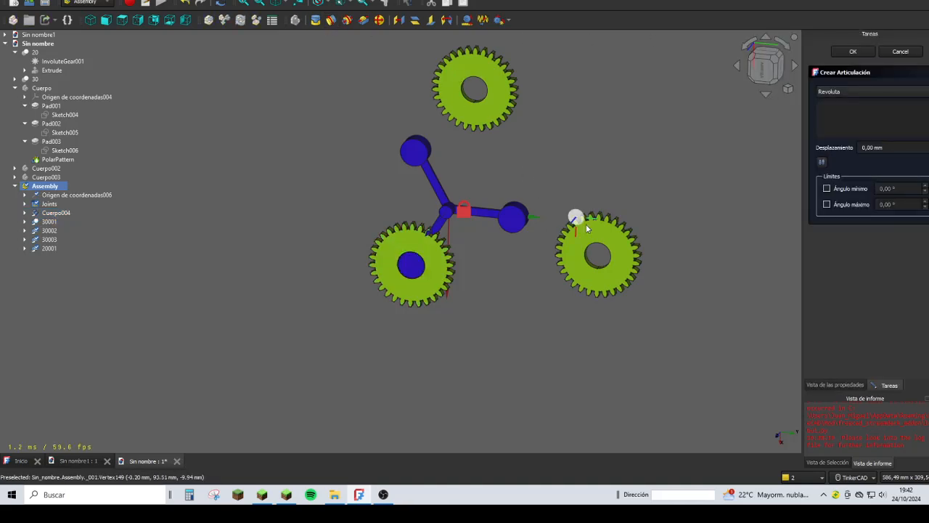
pyautogui.click(602, 248)
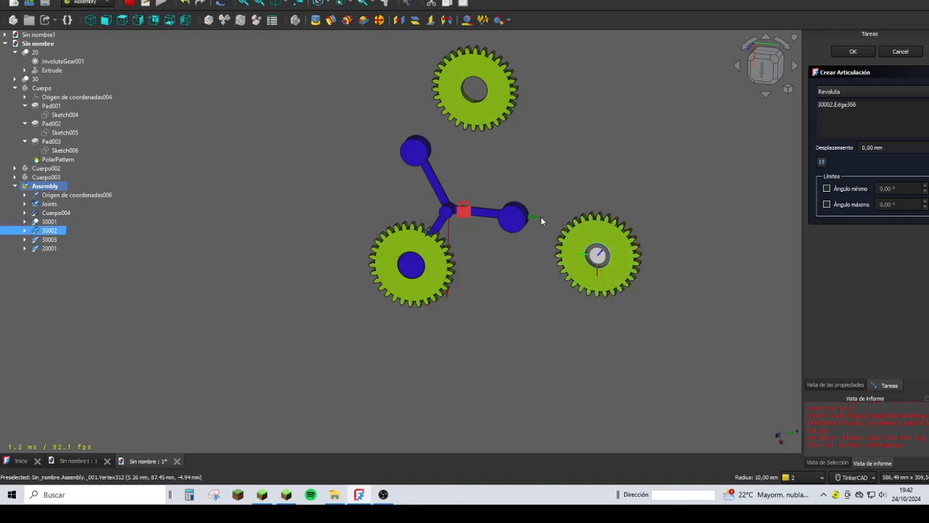
pyautogui.click(520, 214)
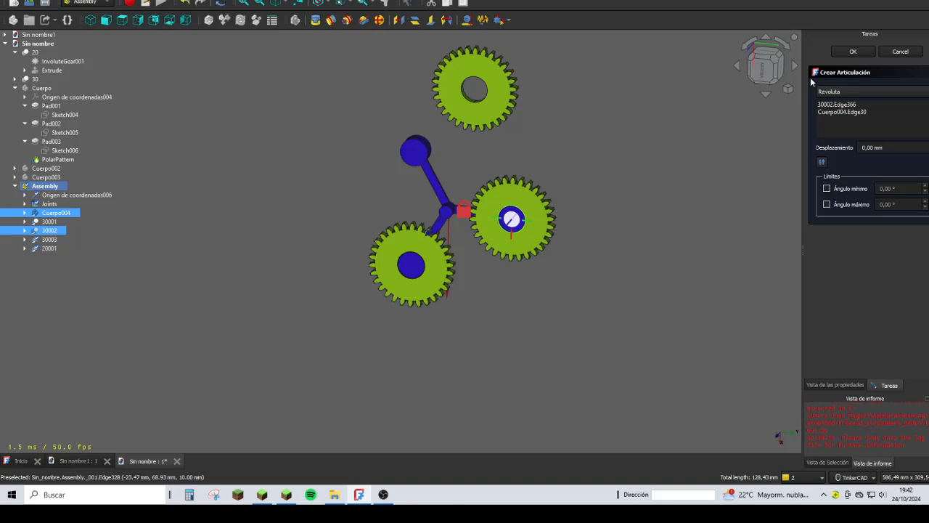
pyautogui.click(853, 52)
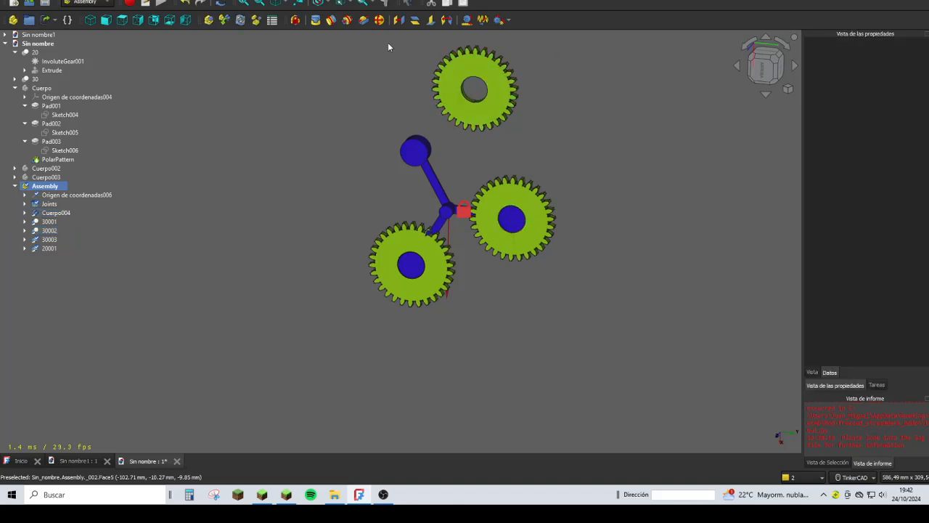
# Step: Add a revolute joint between the bore edge of gear 30003 and the circular edge of the body's upper-left arm end
pyautogui.click(333, 19)
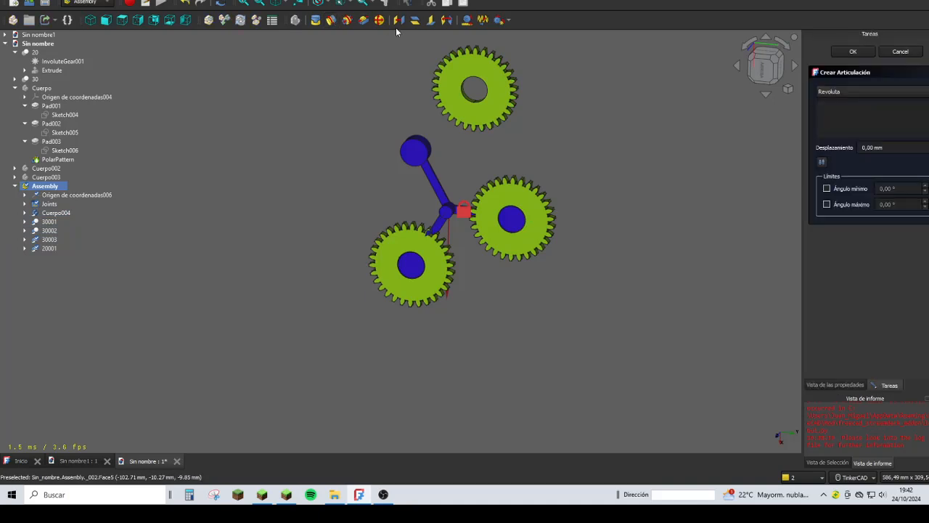
pyautogui.click(474, 85)
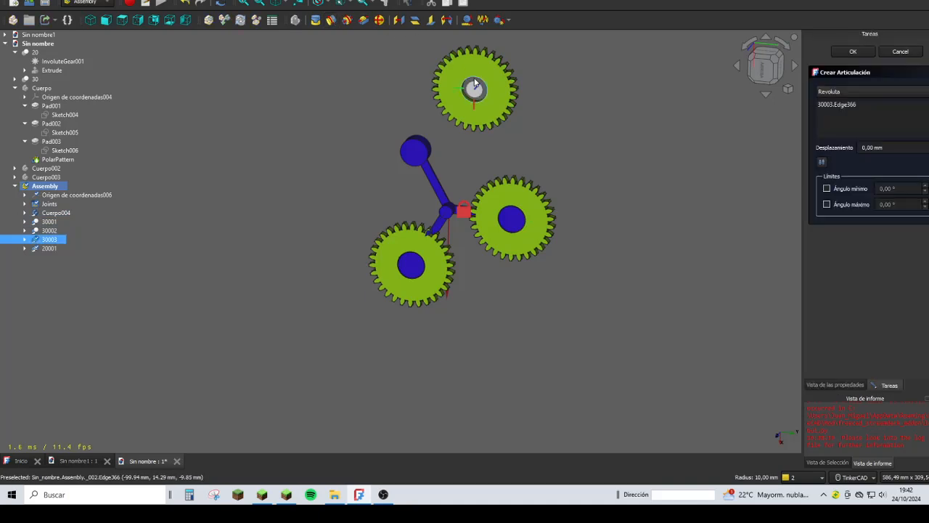
pyautogui.click(418, 142)
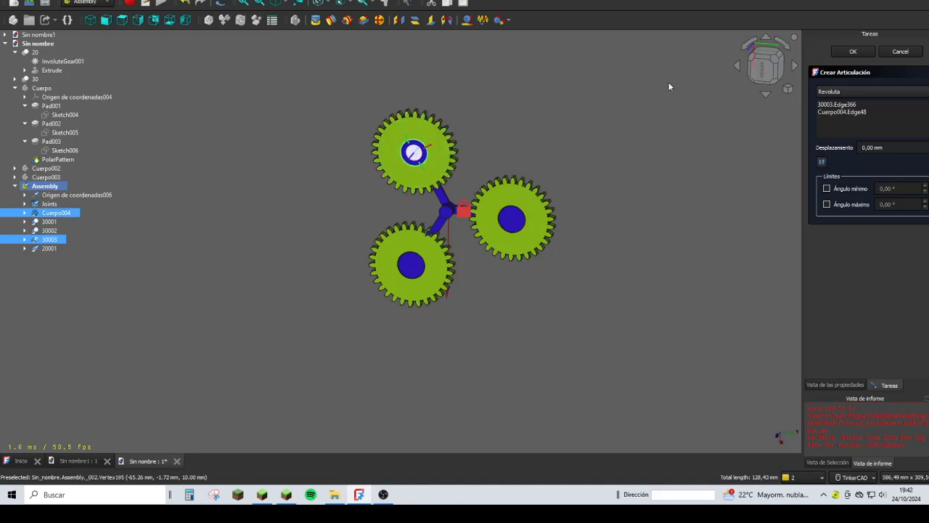
pyautogui.click(854, 52)
pyautogui.scroll(-2, 575, 96)
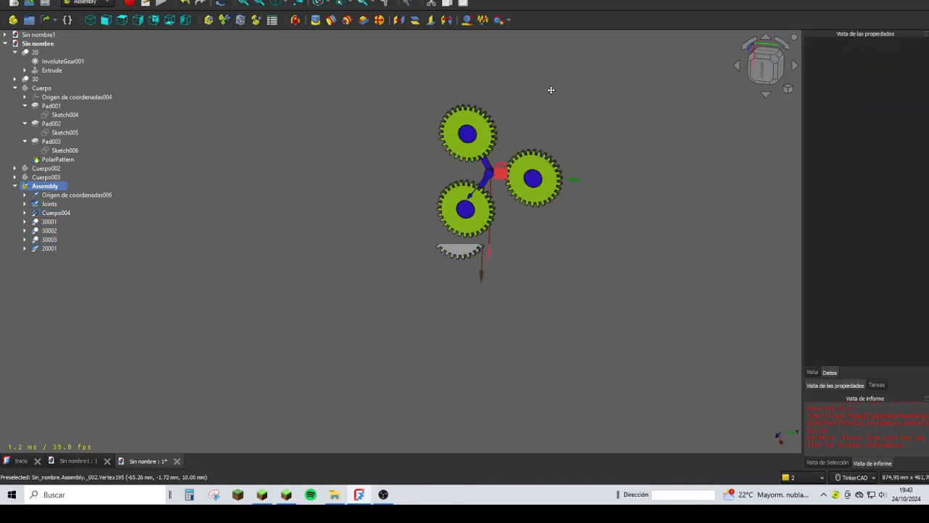
# Step: Add a revolute joint between the bore edge of gear 20001 and the circular edge at the centre of the three-armed body
pyautogui.moveTo(549, 89); pyautogui.dragTo(540, 151, button='middle')
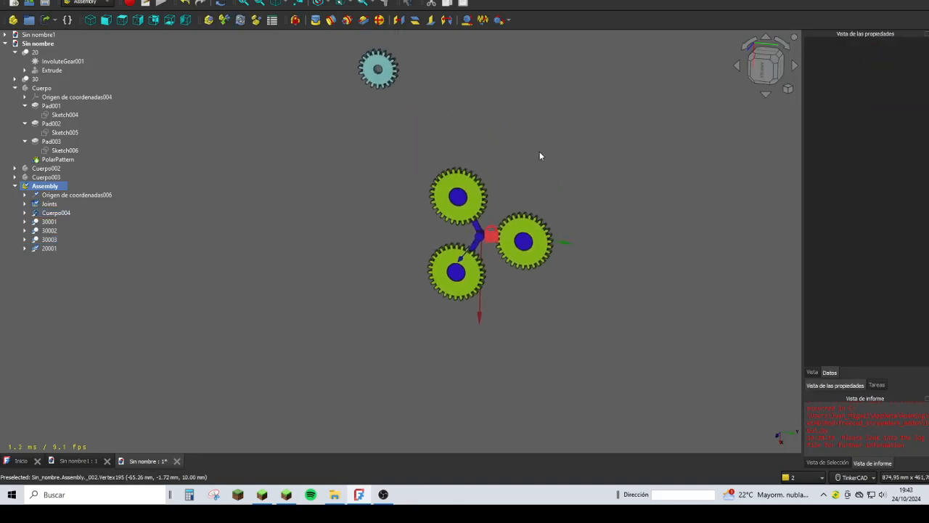
pyautogui.click(331, 20)
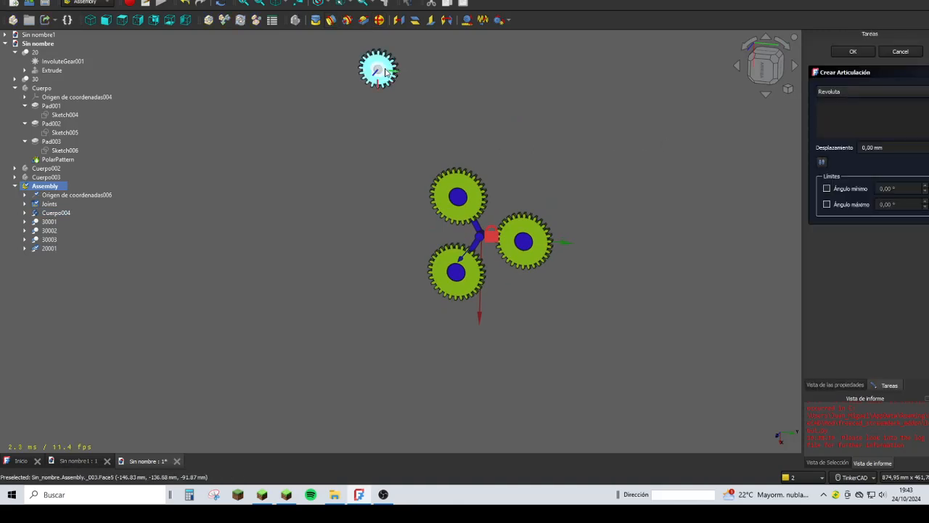
pyautogui.scroll(1, 380, 70)
pyautogui.scroll(3, 380, 70)
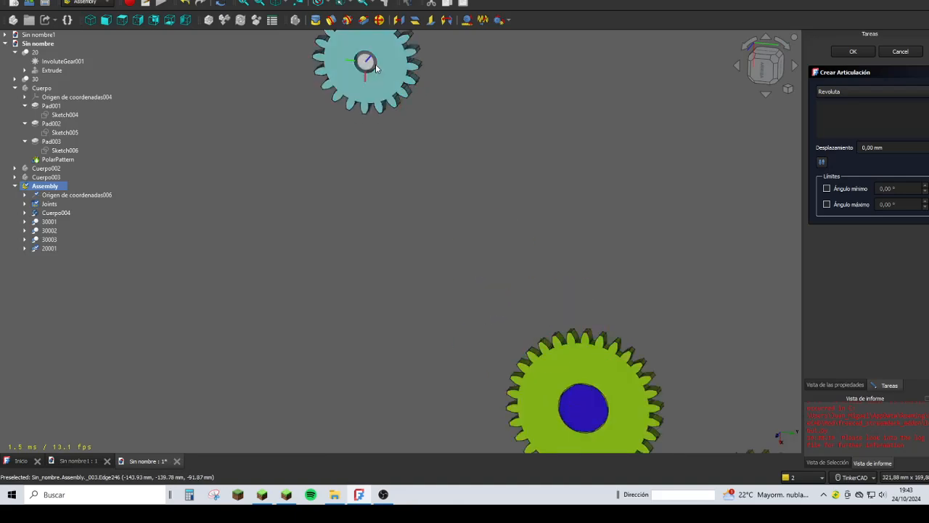
pyautogui.click(377, 64)
pyautogui.scroll(-5, 553, 157)
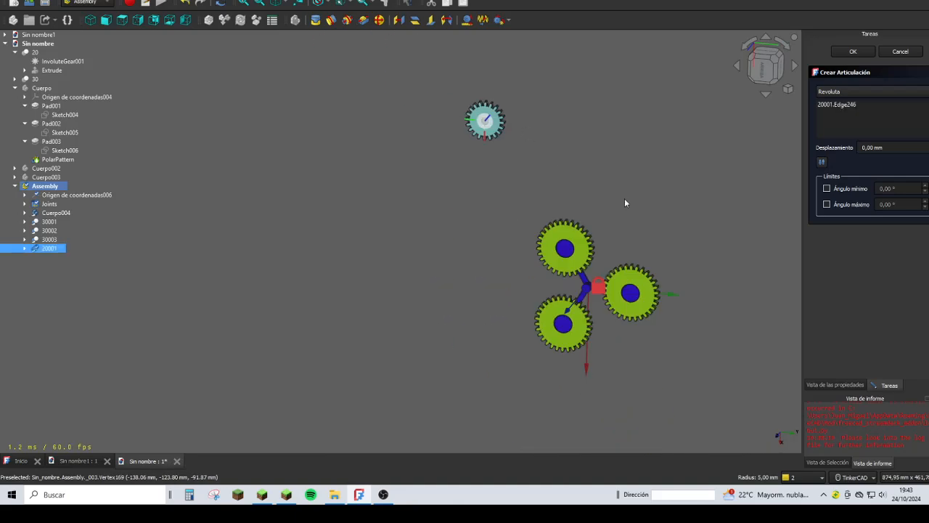
pyautogui.scroll(5, 525, 223)
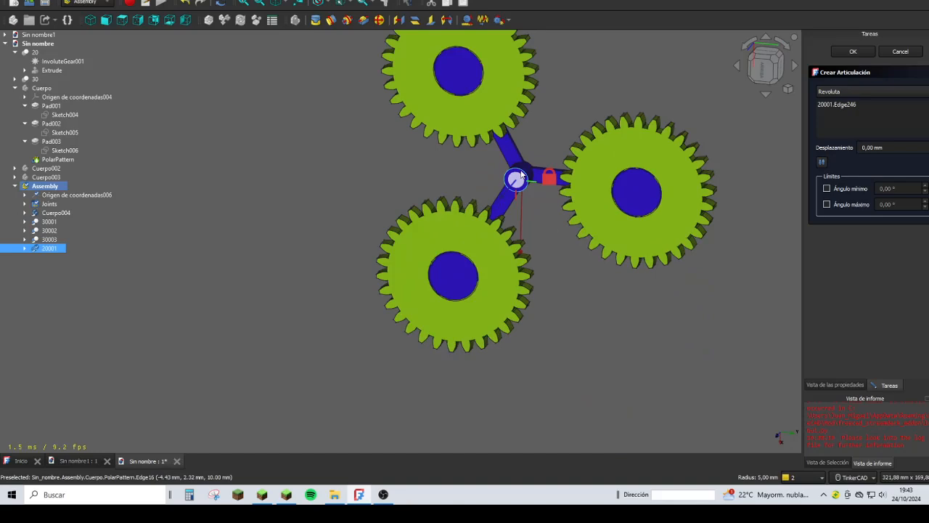
pyautogui.click(858, 51)
# Step: Rotate gears 30003 and 30001 slightly about their arm ends so their teeth mesh with central gear 20001 without overlapping
pyautogui.click(764, 67)
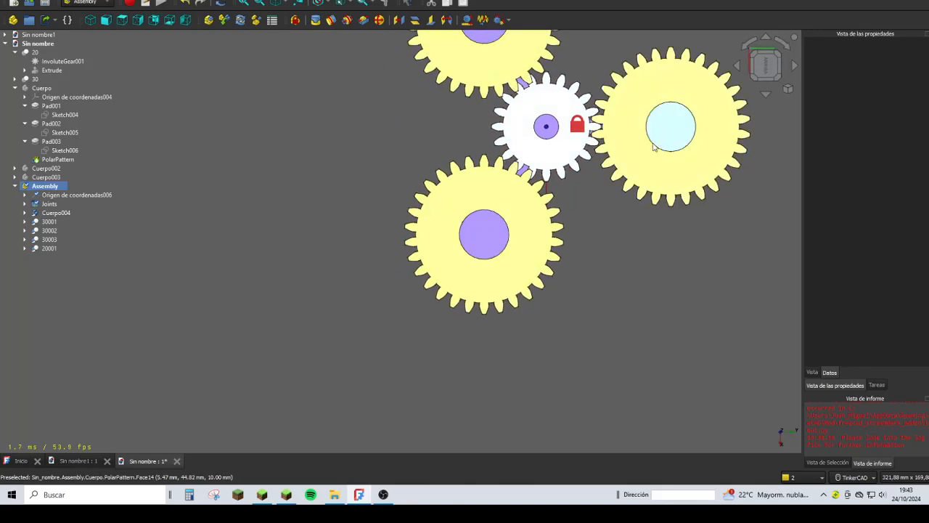
pyautogui.moveTo(578, 260); pyautogui.dragTo(504, 315, button='middle')
pyautogui.scroll(-5, 487, 232)
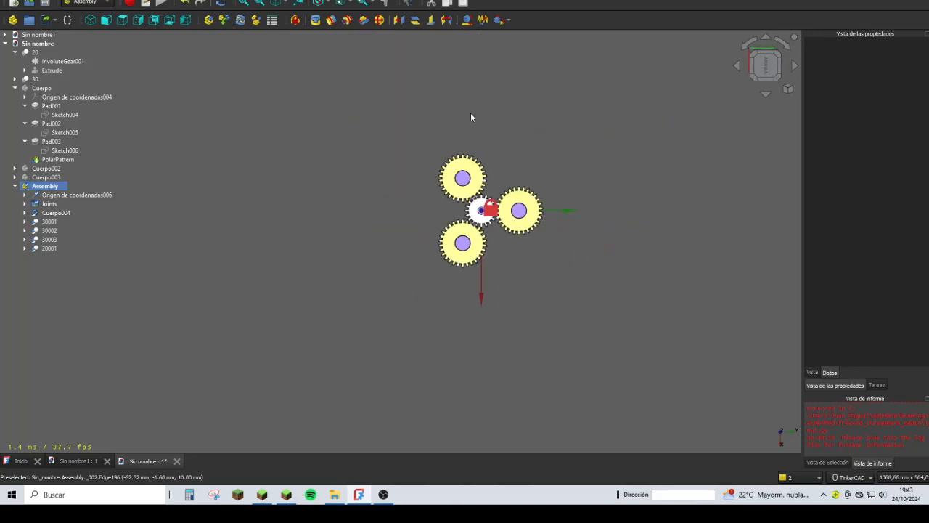
pyautogui.scroll(3, 509, 231)
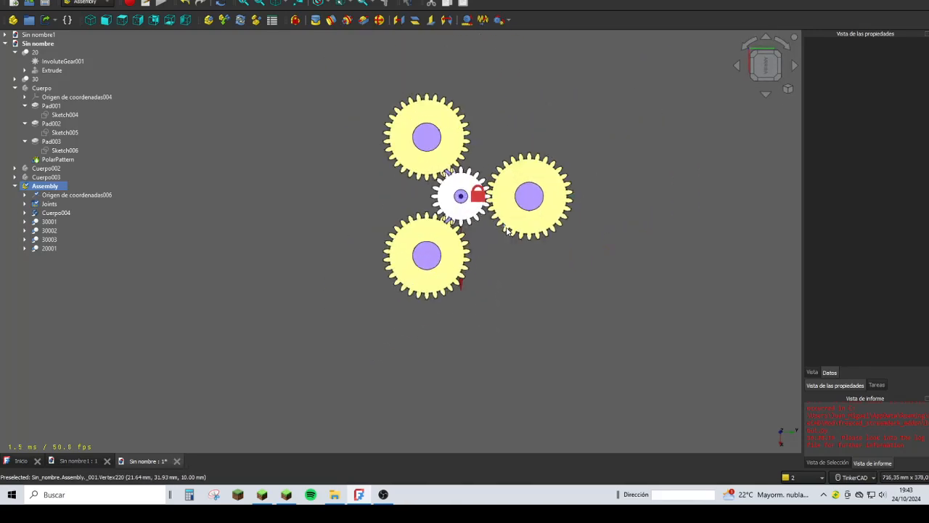
pyautogui.click(457, 140)
pyautogui.scroll(4, 457, 140)
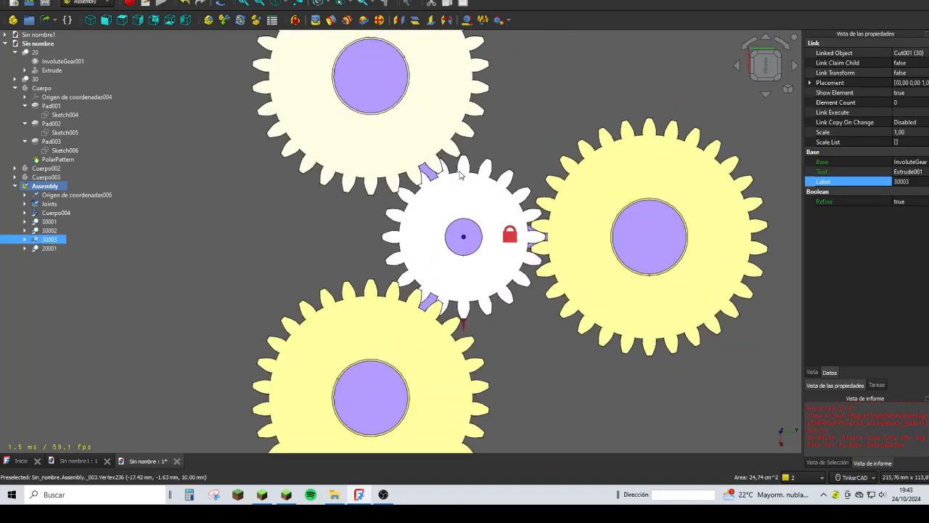
pyautogui.click(455, 100)
pyautogui.moveTo(462, 93); pyautogui.dragTo(460, 99)
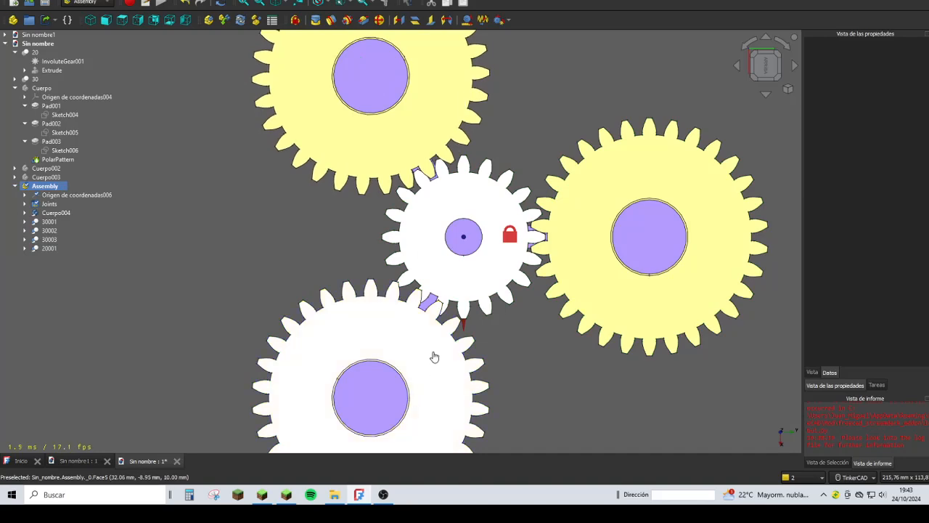
pyautogui.moveTo(433, 352); pyautogui.dragTo(433, 347)
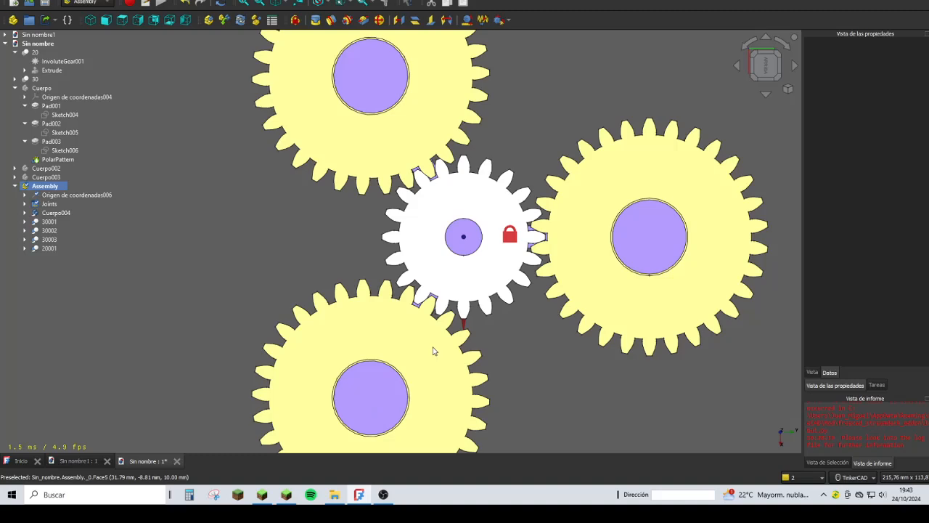
# Step: Hide the three-armed body Cuerpo004 so that the bores of all four gears are exposed
pyautogui.scroll(-4, 543, 131)
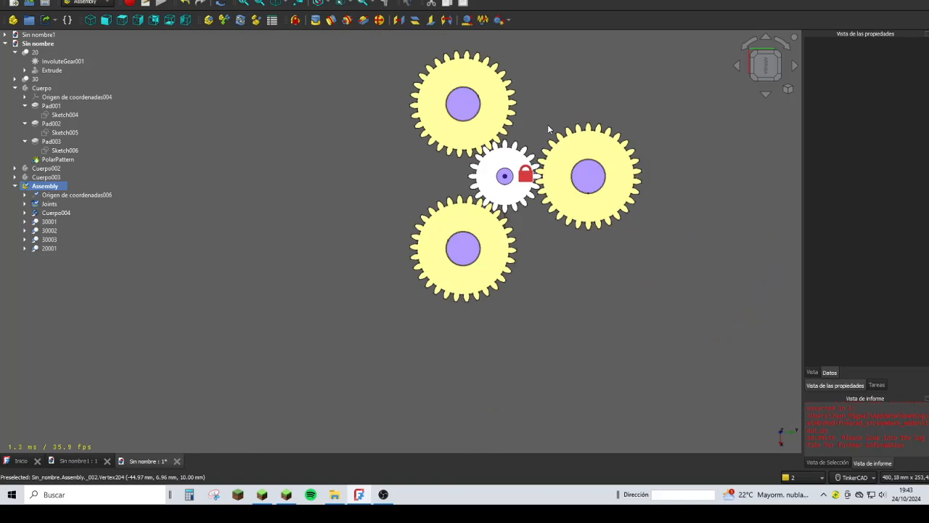
pyautogui.moveTo(549, 127); pyautogui.dragTo(572, 85, button='right')
pyautogui.moveTo(572, 85); pyautogui.dragTo(509, 132, button='middle')
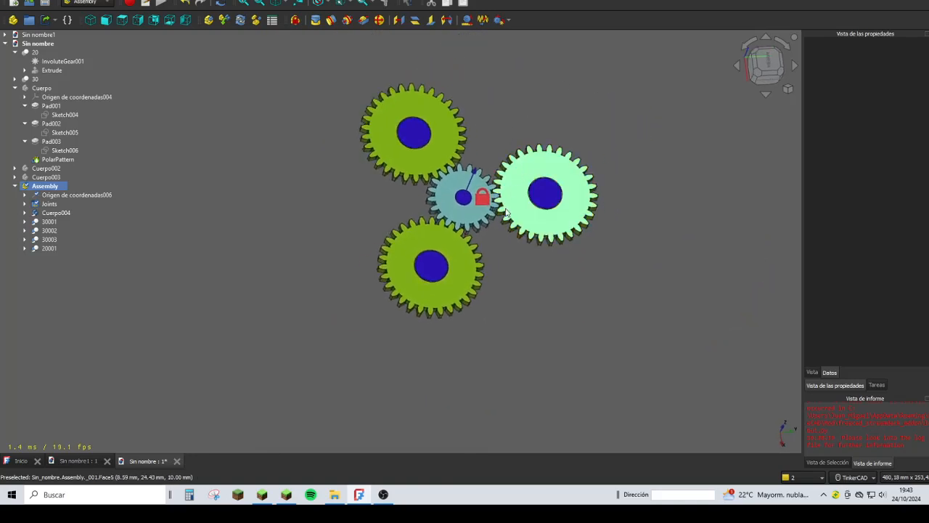
pyautogui.click(545, 193)
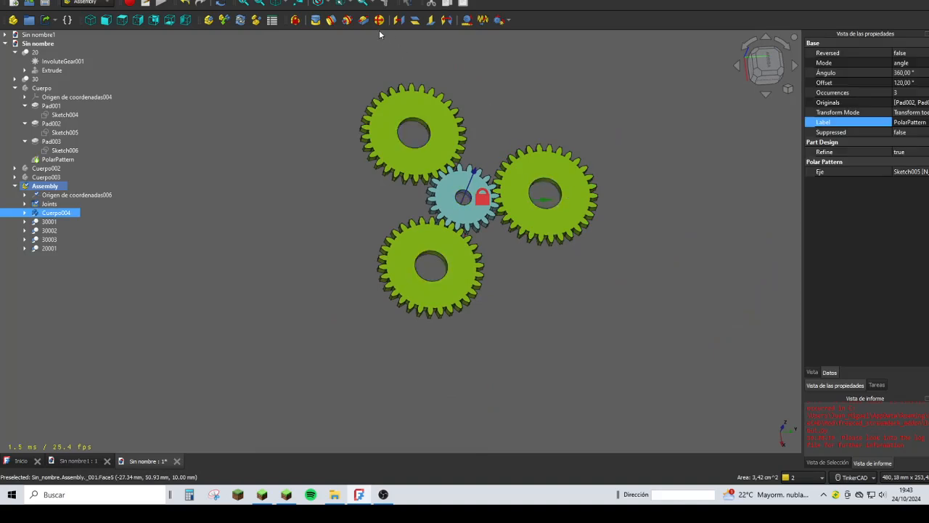
# Step: Add a gears joint between the bore edges of gears 30002 and 20001, with Radio 1 set to 30 and Radio 2 to 20
pyautogui.click(498, 20)
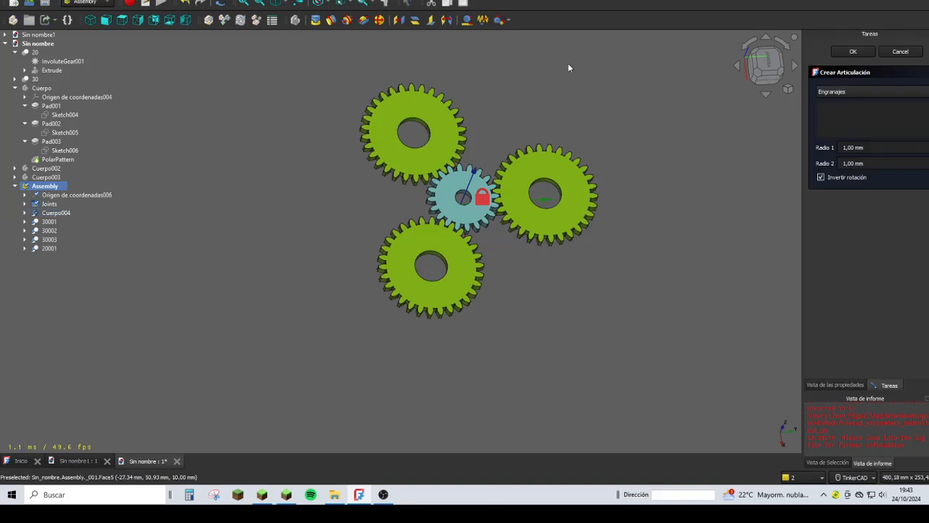
pyautogui.click(559, 190)
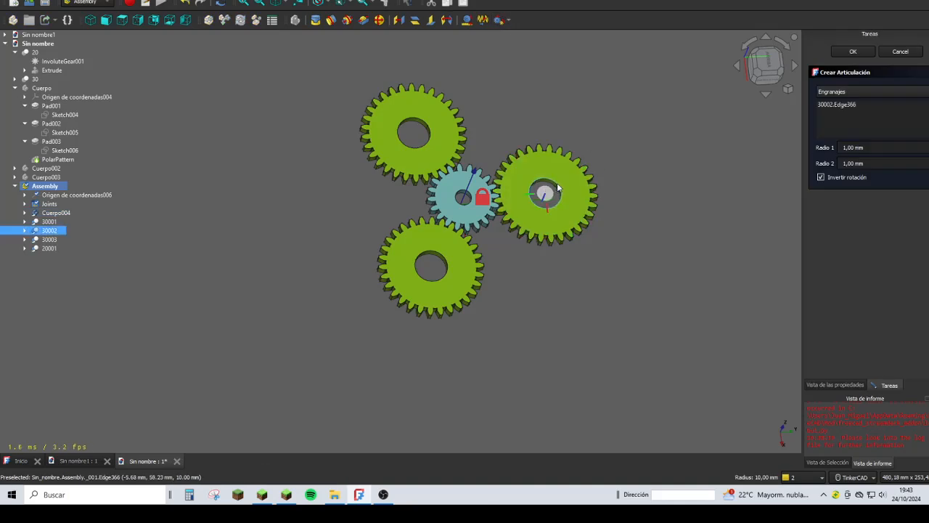
pyautogui.scroll(2, 472, 195)
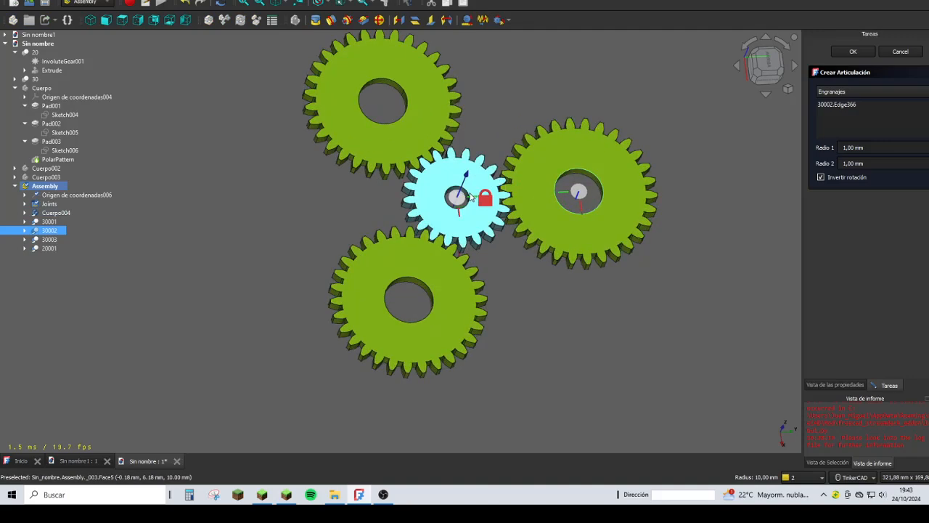
pyautogui.click(469, 195)
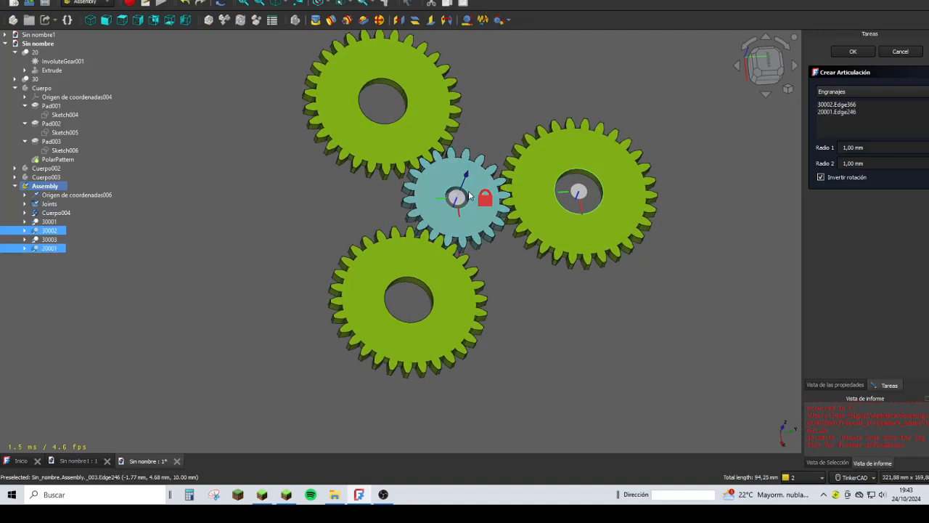
pyautogui.moveTo(875, 148); pyautogui.dragTo(843, 148)
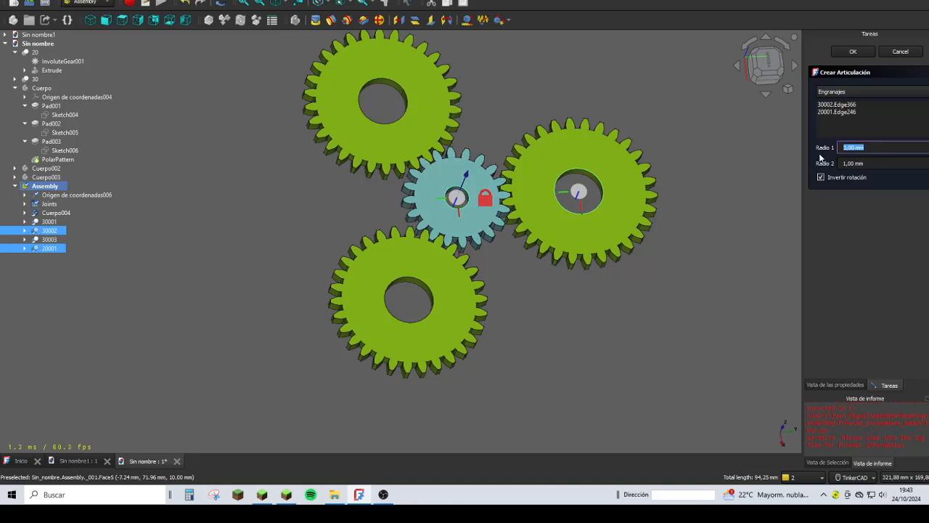
pyautogui.write('30')
pyautogui.press('Tab')
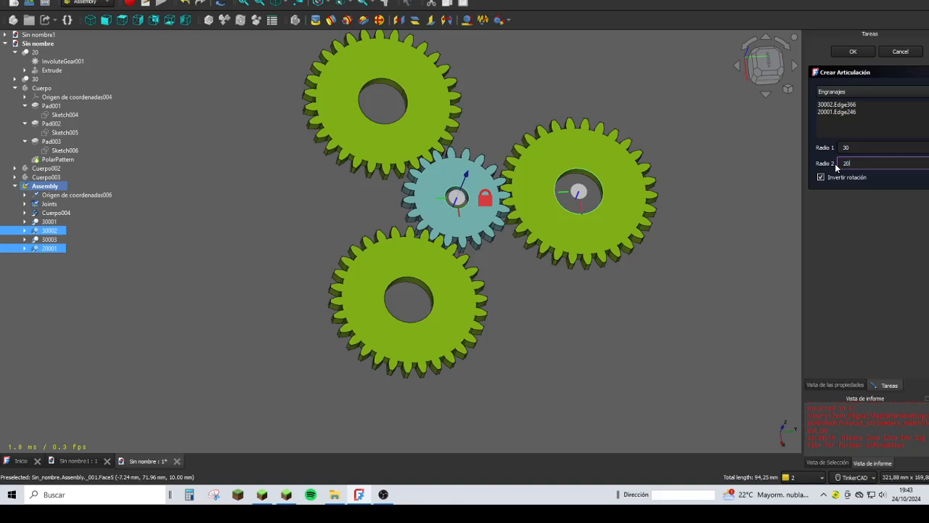
pyautogui.write('20')
pyautogui.click(852, 51)
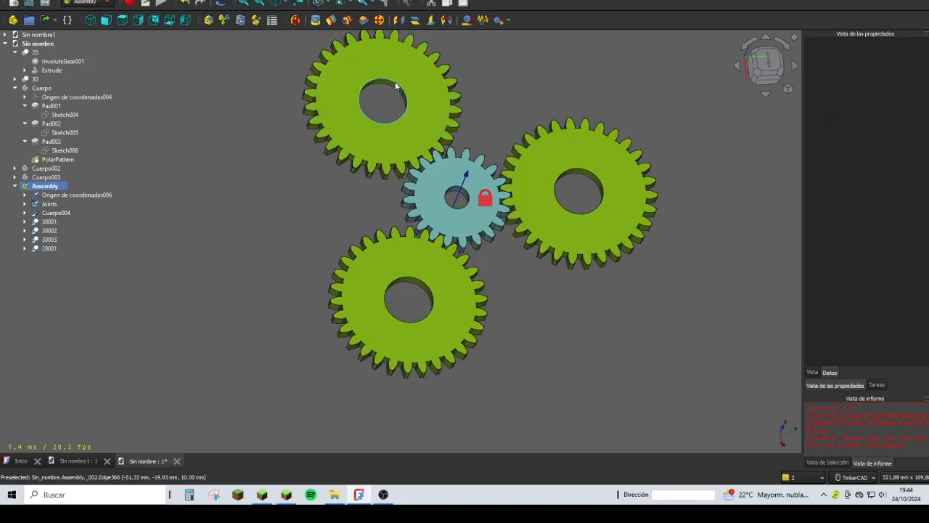
# Step: Add a gears joint between the bore edges of gears 30003 and 20001, with Radio 1 set to 30
pyautogui.click(498, 20)
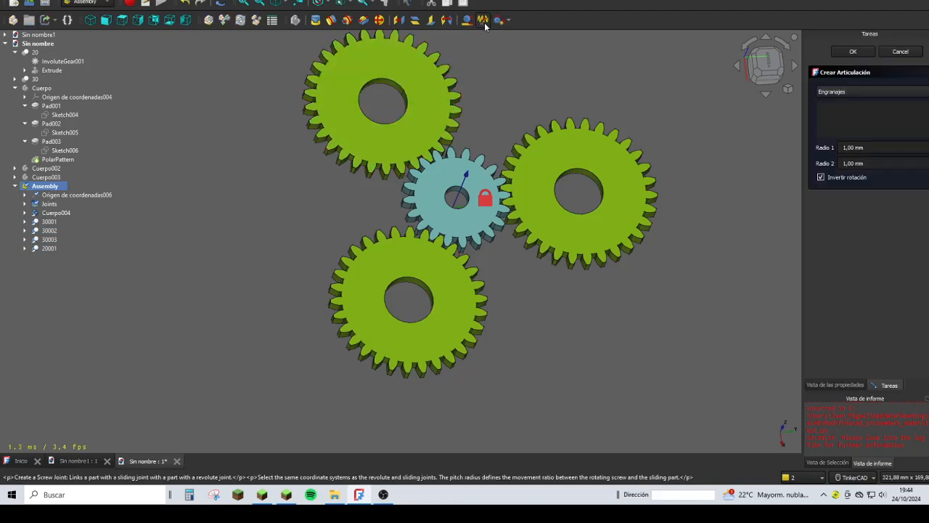
pyautogui.click(392, 84)
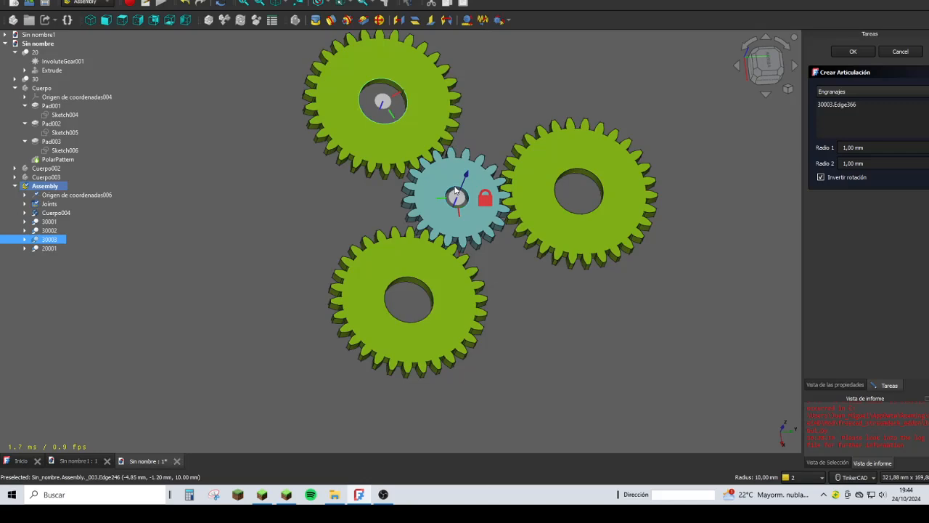
pyautogui.click(456, 190)
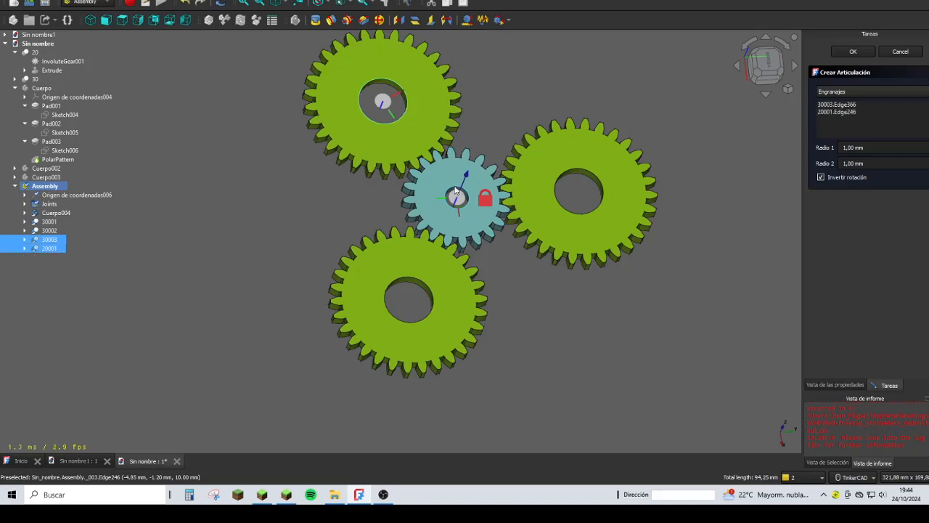
pyautogui.click(890, 149)
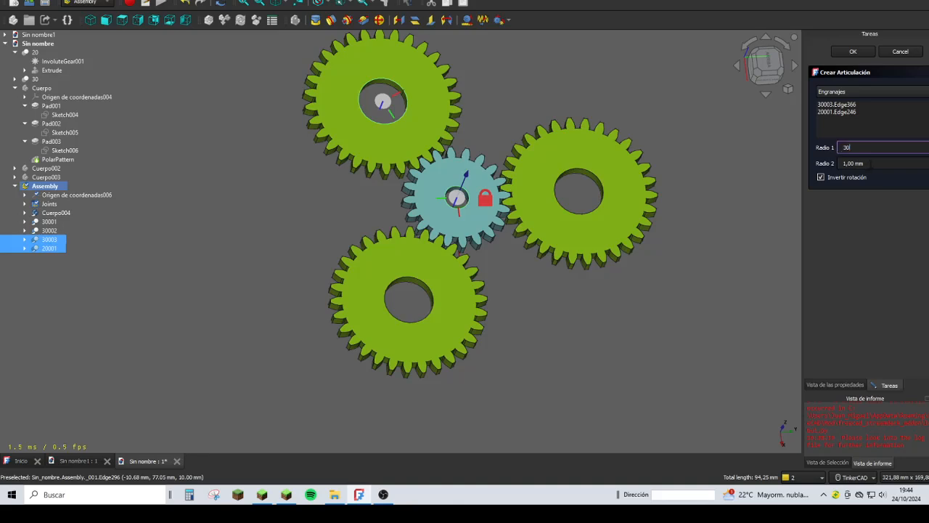
pyautogui.press('Tab')
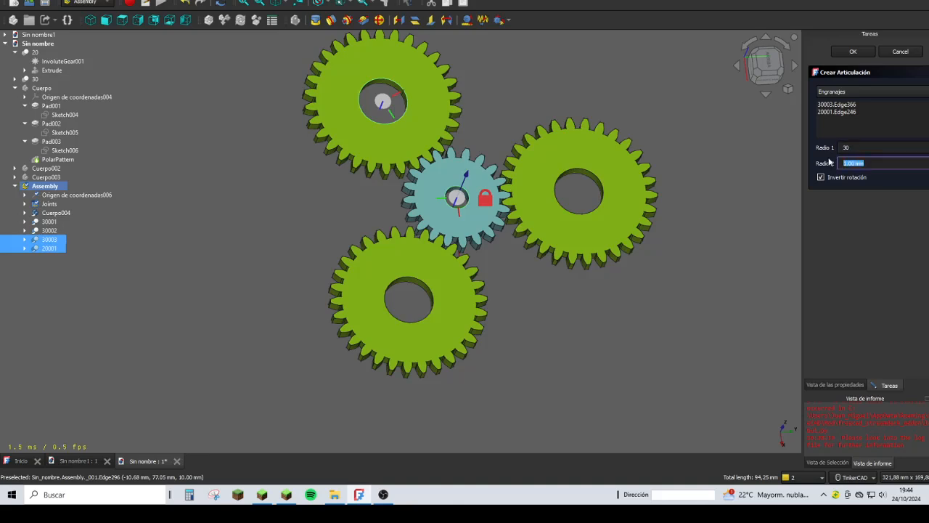
pyautogui.click(855, 51)
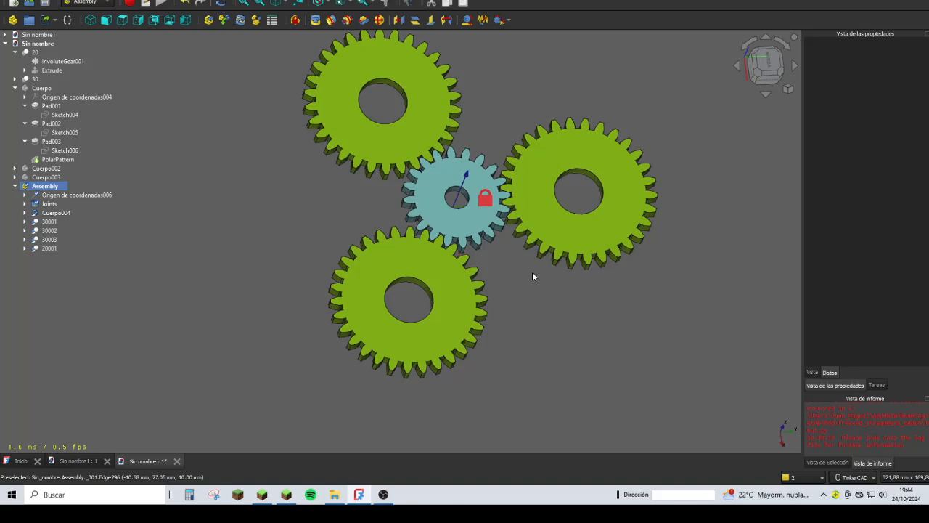
# Step: Add a gears joint between the bore edges of gears 30001 and 20001, with Radio 1 set to 30
pyautogui.click(500, 19)
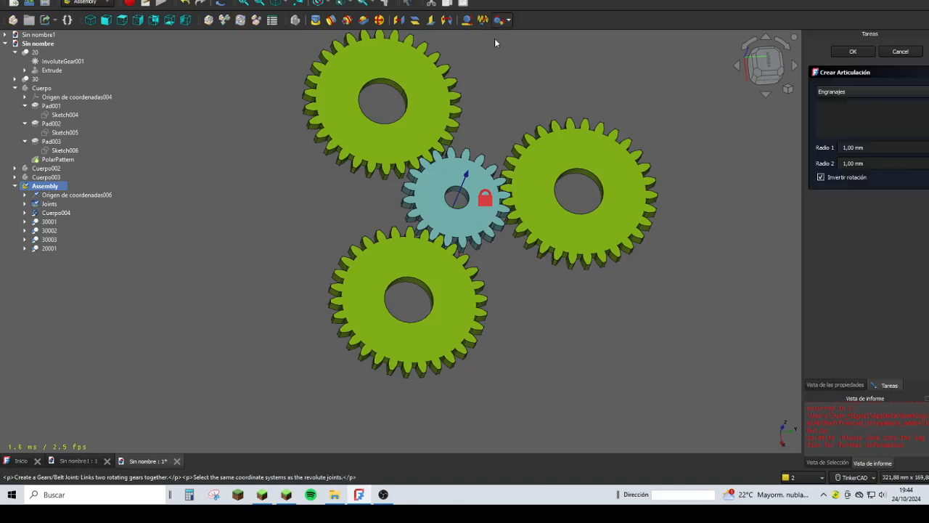
pyautogui.click(429, 292)
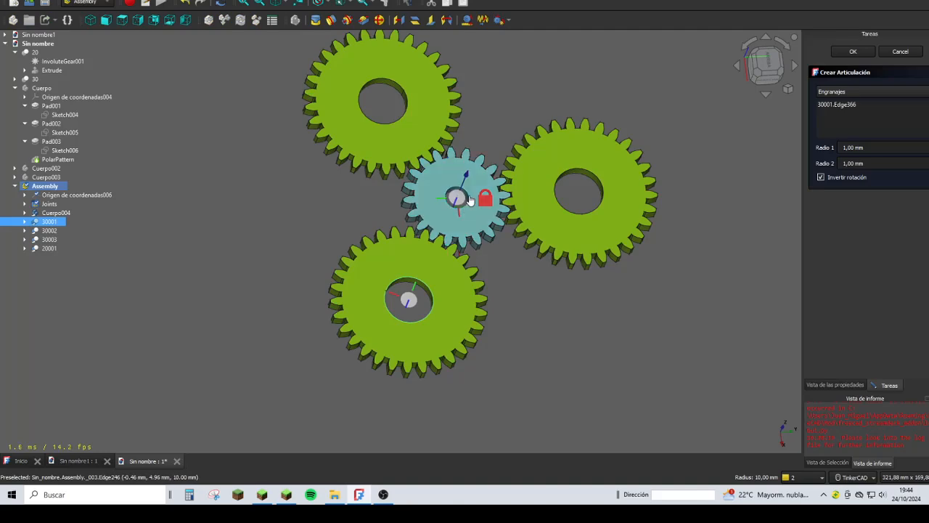
pyautogui.click(469, 200)
pyautogui.click(871, 147)
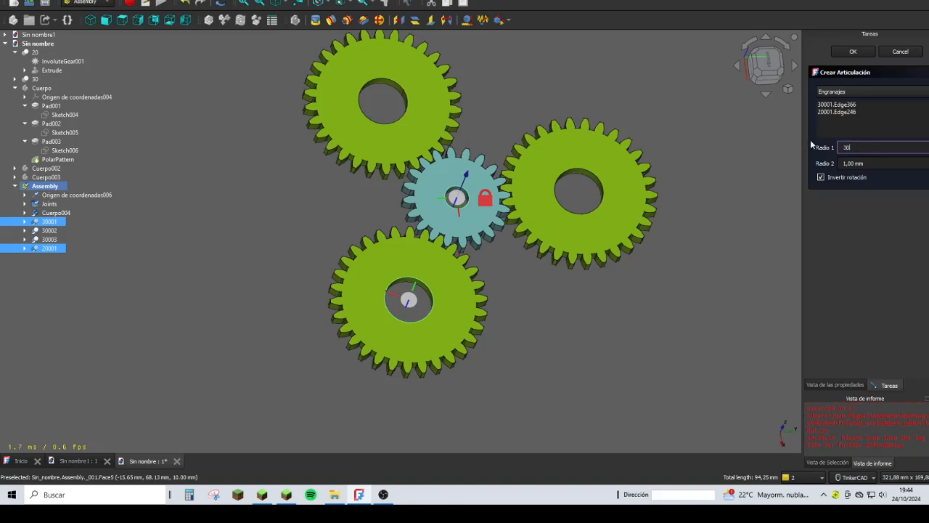
pyautogui.press('Tab')
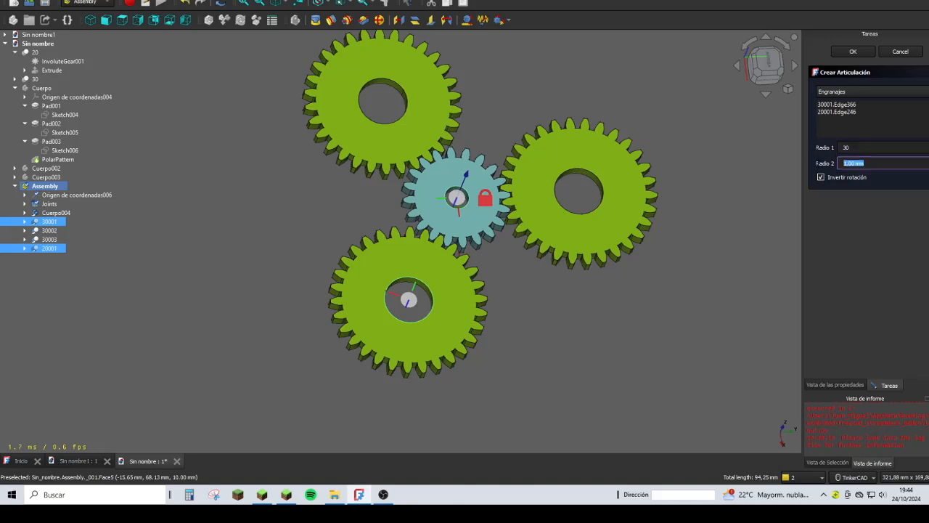
pyautogui.click(860, 50)
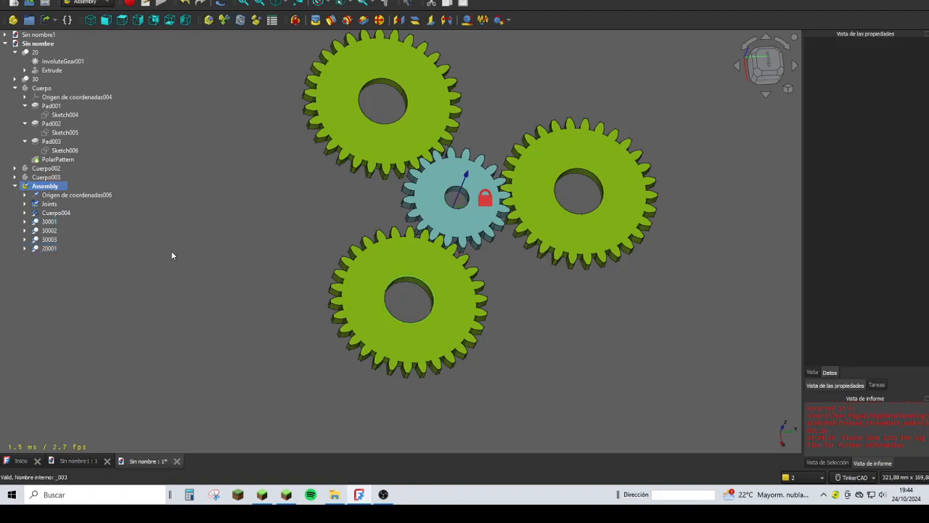
# Step: Show the PolarPattern of body Cuerpo004 again and turn gear 30002 to drive the meshed gears
pyautogui.click(25, 214)
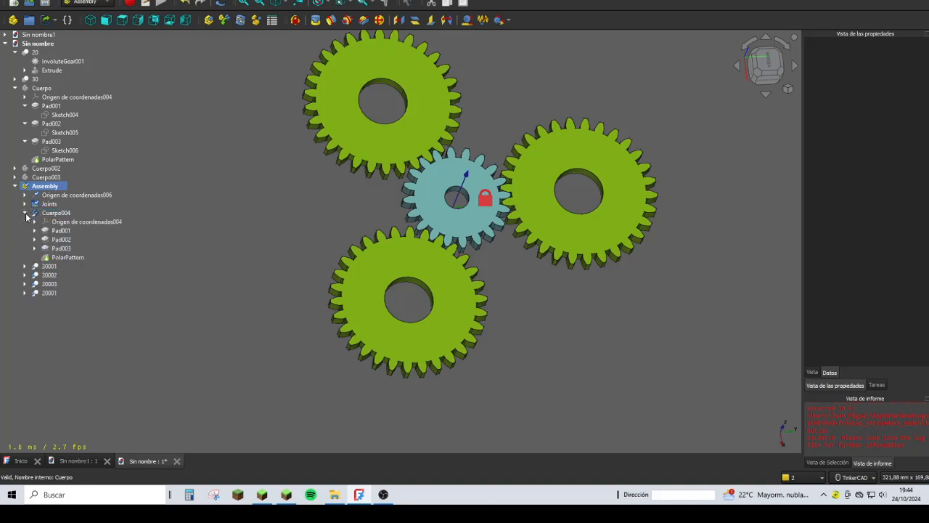
pyautogui.click(55, 257)
pyautogui.press('space')
pyautogui.click(252, 237)
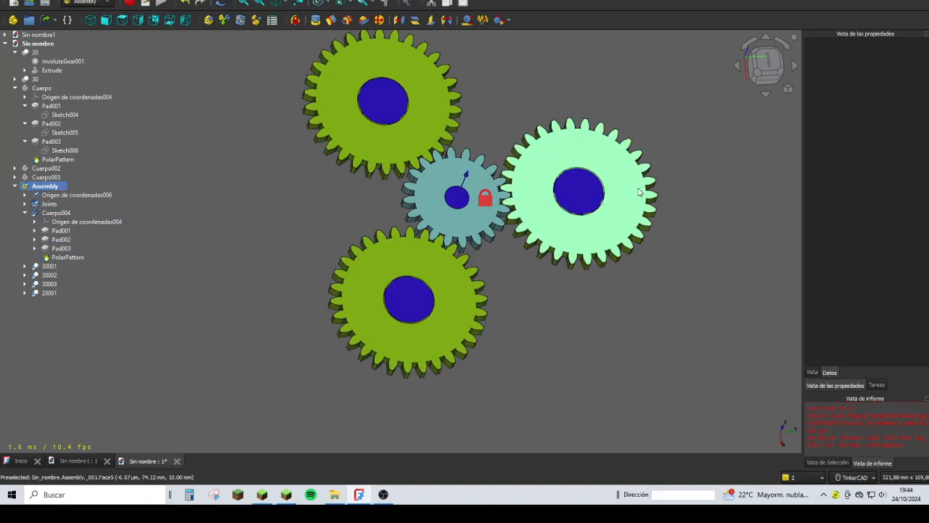
pyautogui.moveTo(640, 199)
pyautogui.mouseDown()
pyautogui.moveTo(610, 257)
pyautogui.moveTo(621, 195)
pyautogui.moveTo(621, 257)
pyautogui.mouseUp()
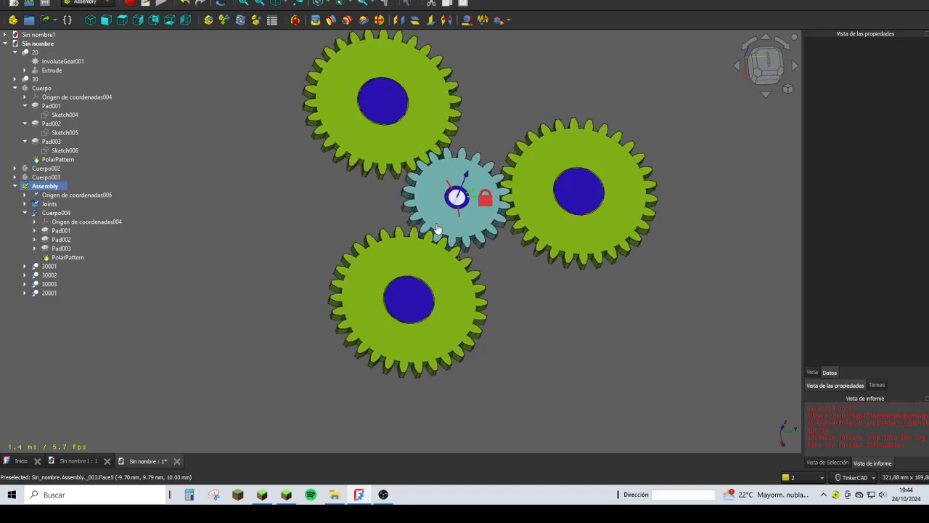
# Step: Turn the central gear 20001 back and forth to examine its tooth meshing and motion with the three surrounding gears
pyautogui.moveTo(424, 217)
pyautogui.mouseDown()
pyautogui.moveTo(413, 190)
pyautogui.moveTo(424, 164)
pyautogui.moveTo(456, 156)
pyautogui.moveTo(493, 184)
pyautogui.moveTo(478, 173)
pyautogui.moveTo(426, 200)
pyautogui.mouseUp()
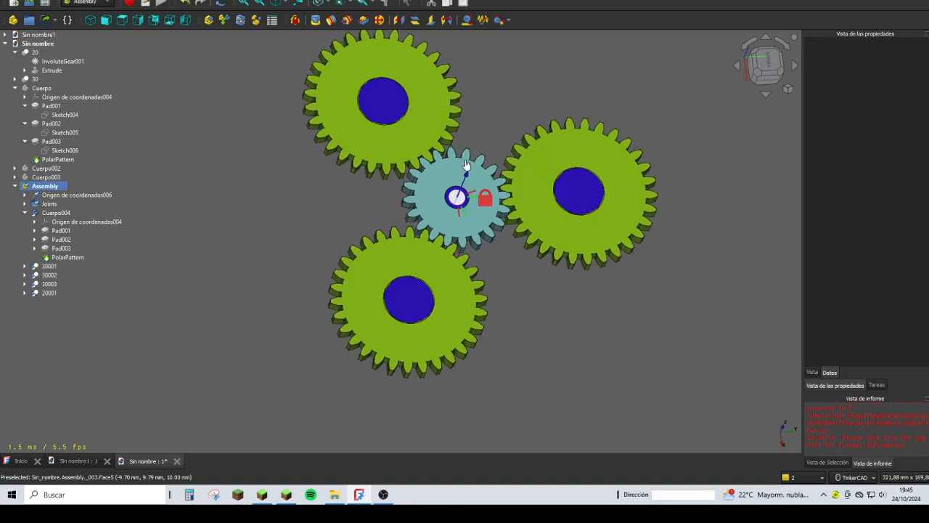
pyautogui.moveTo(474, 237)
pyautogui.mouseDown()
pyautogui.moveTo(453, 236)
pyautogui.moveTo(488, 219)
pyautogui.moveTo(491, 238)
pyautogui.moveTo(449, 249)
pyautogui.moveTo(473, 250)
pyautogui.mouseUp()
pyautogui.scroll(3, 491, 247)
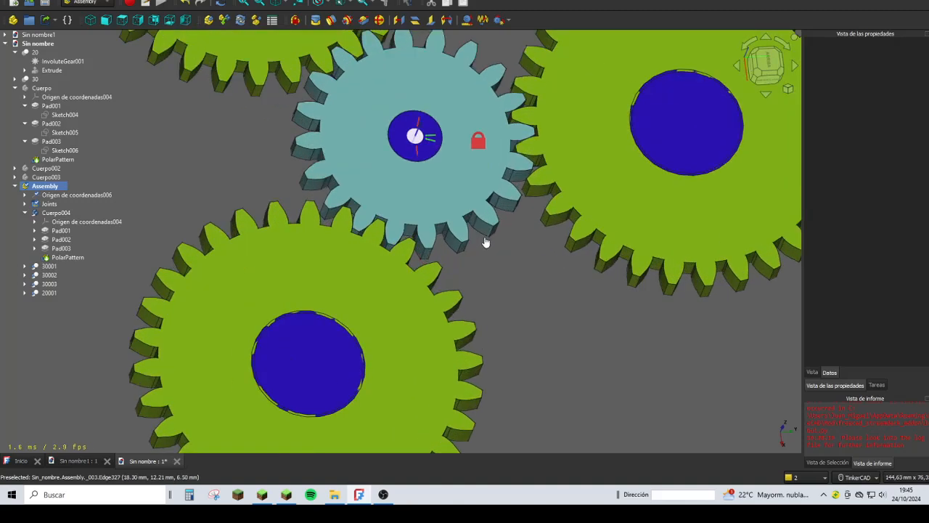
pyautogui.moveTo(486, 242); pyautogui.dragTo(390, 104)
pyautogui.scroll(-4, 519, 191)
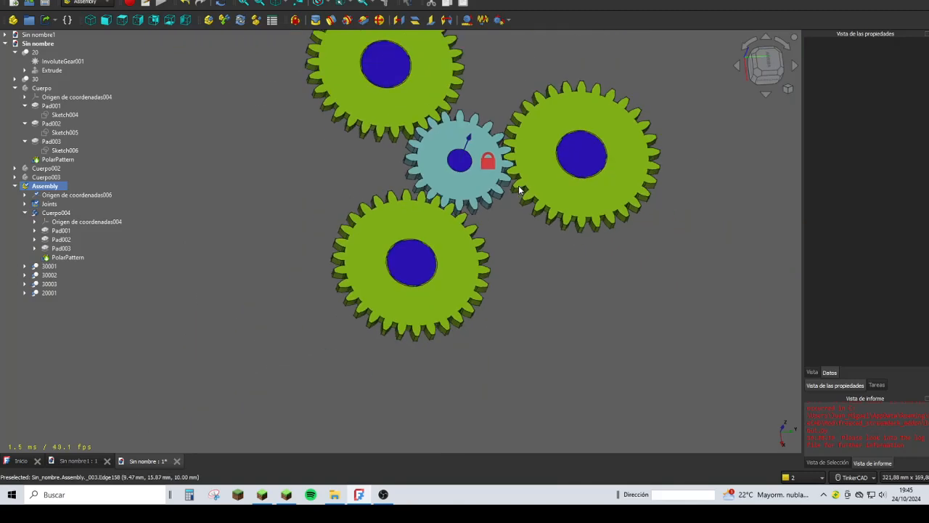
pyautogui.click(644, 158)
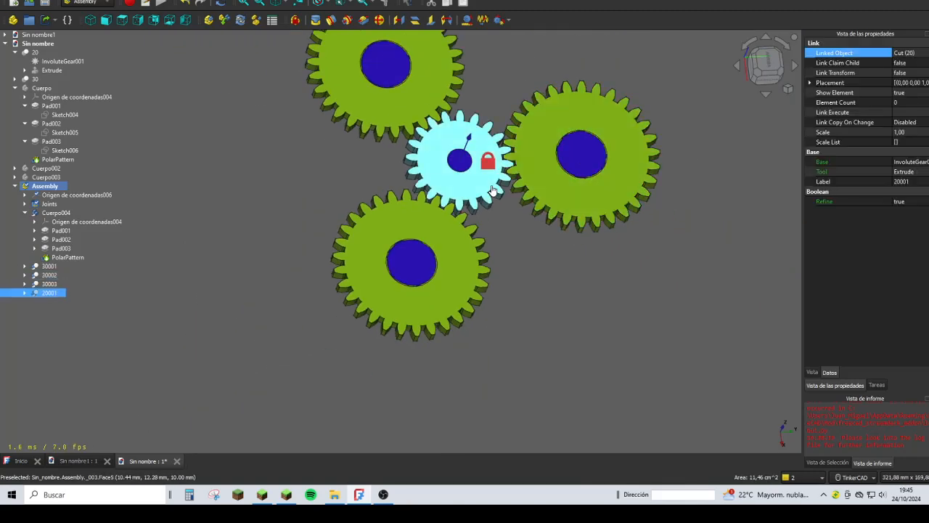
pyautogui.click(538, 233)
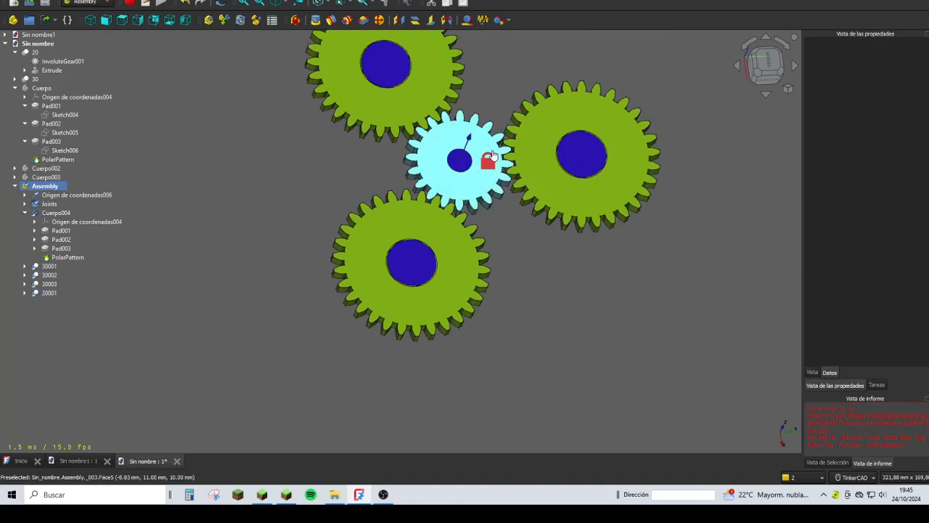
pyautogui.moveTo(491, 153); pyautogui.dragTo(450, 201)
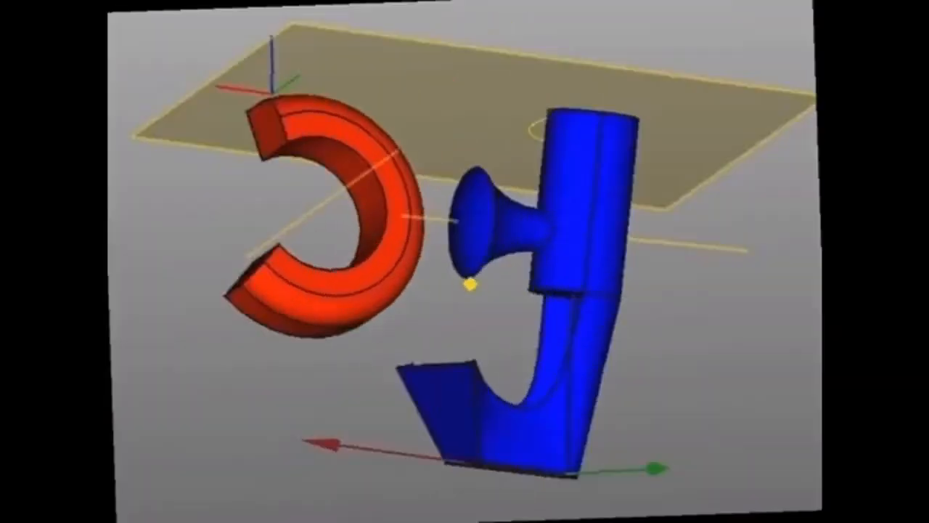